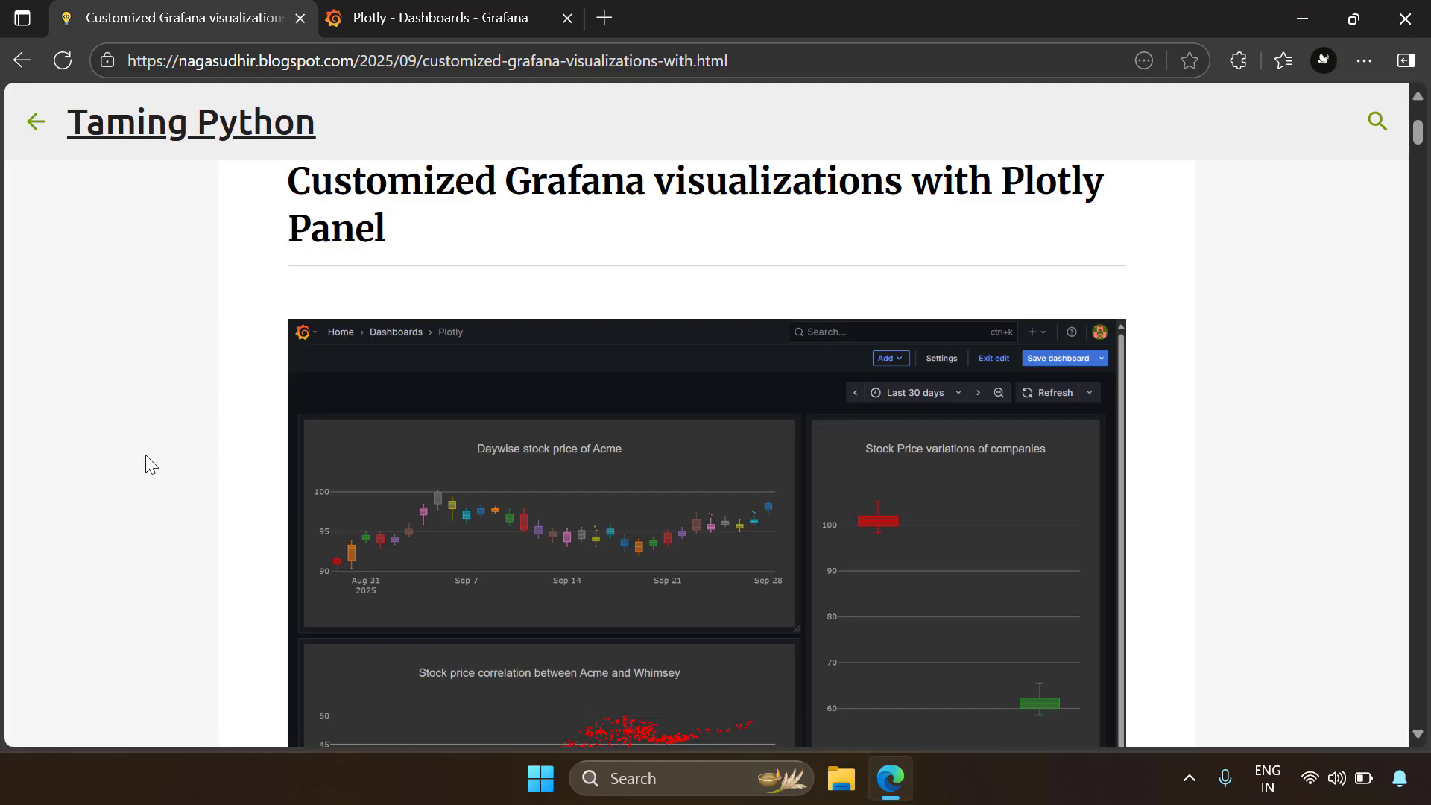
# - Scroll the Taming Python post past the dashboard screenshot to the 'Plotly Panel Grafana plugin installation' heading
pyautogui.scroll(-6, 145, 454)
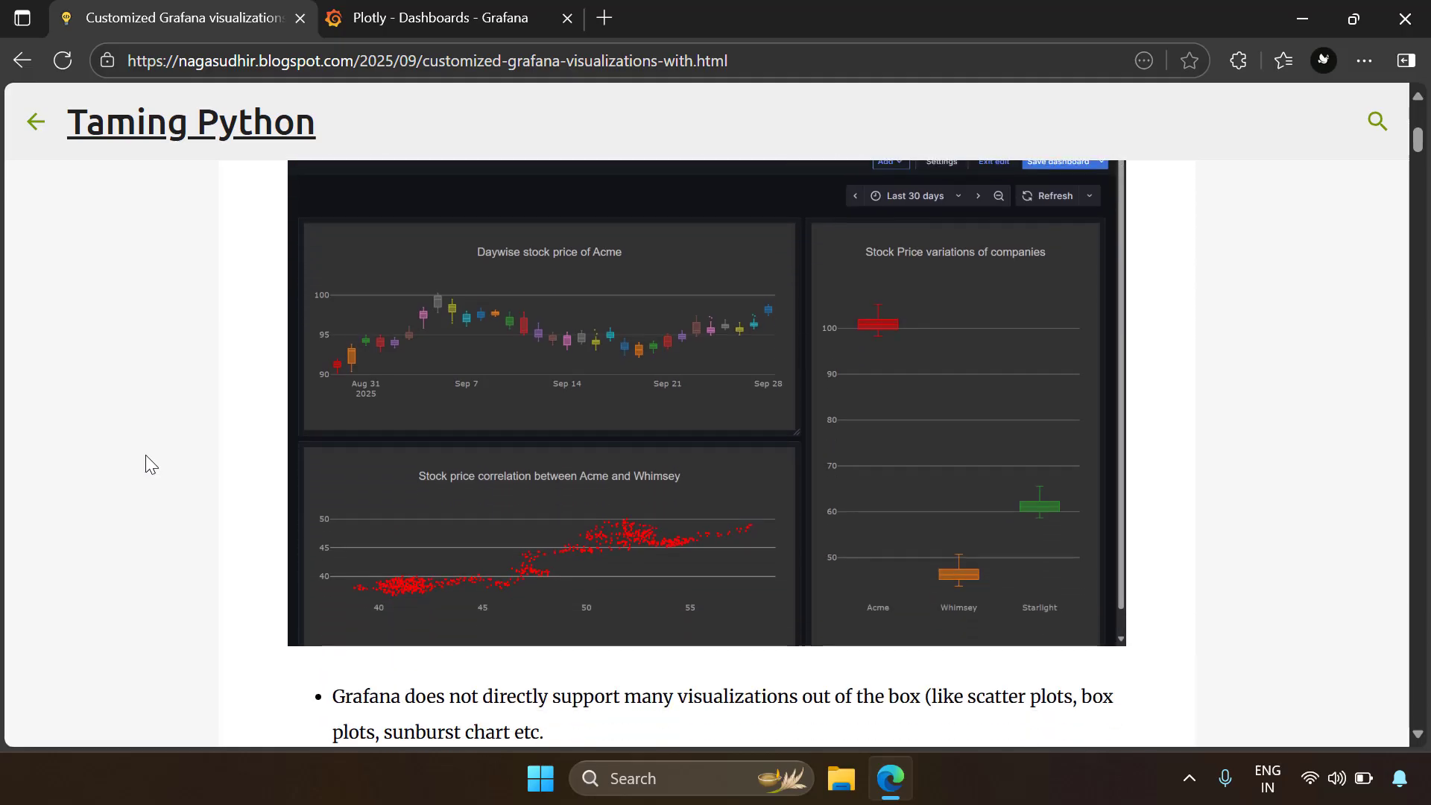
pyautogui.scroll(-8, 145, 454)
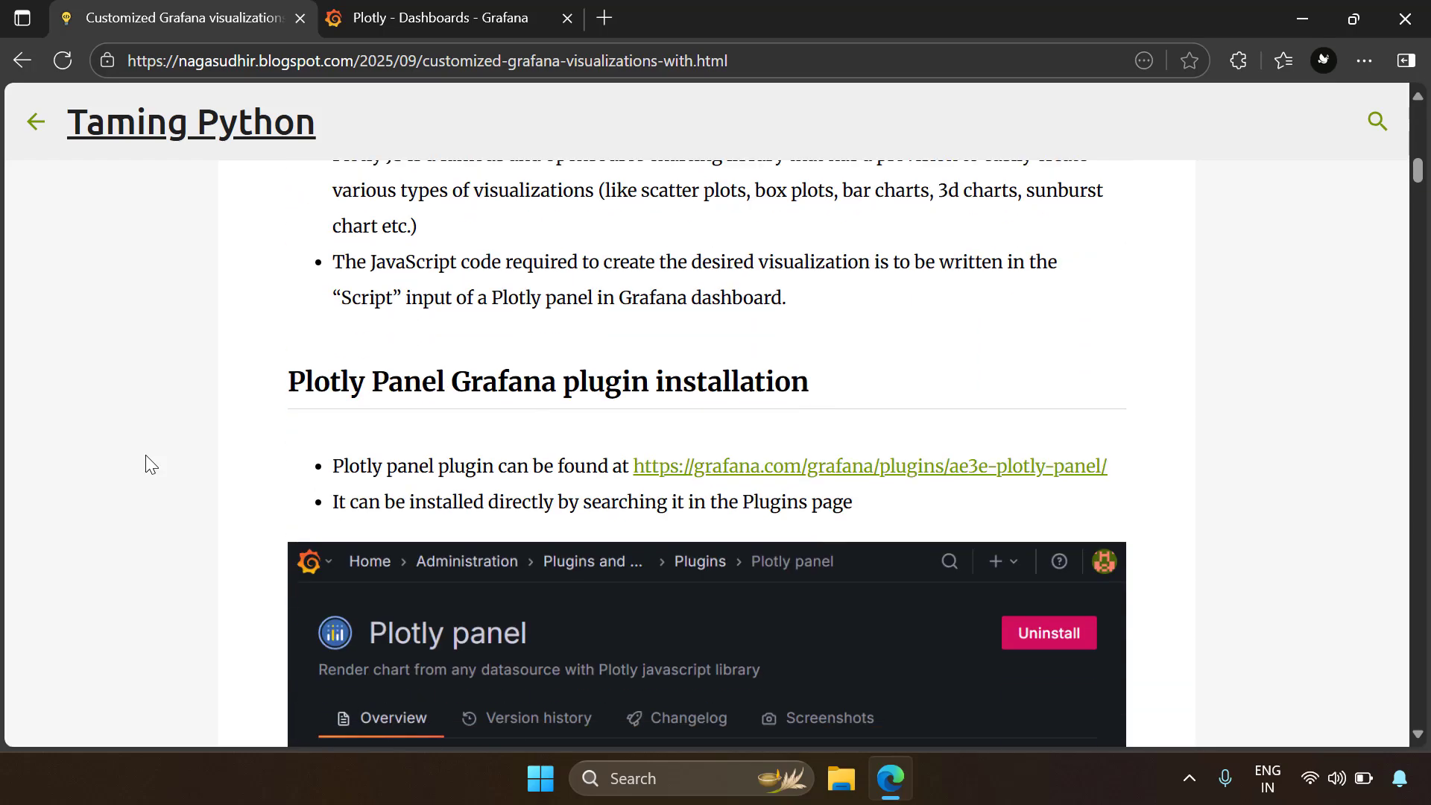
pyautogui.scroll(-17, 145, 454)
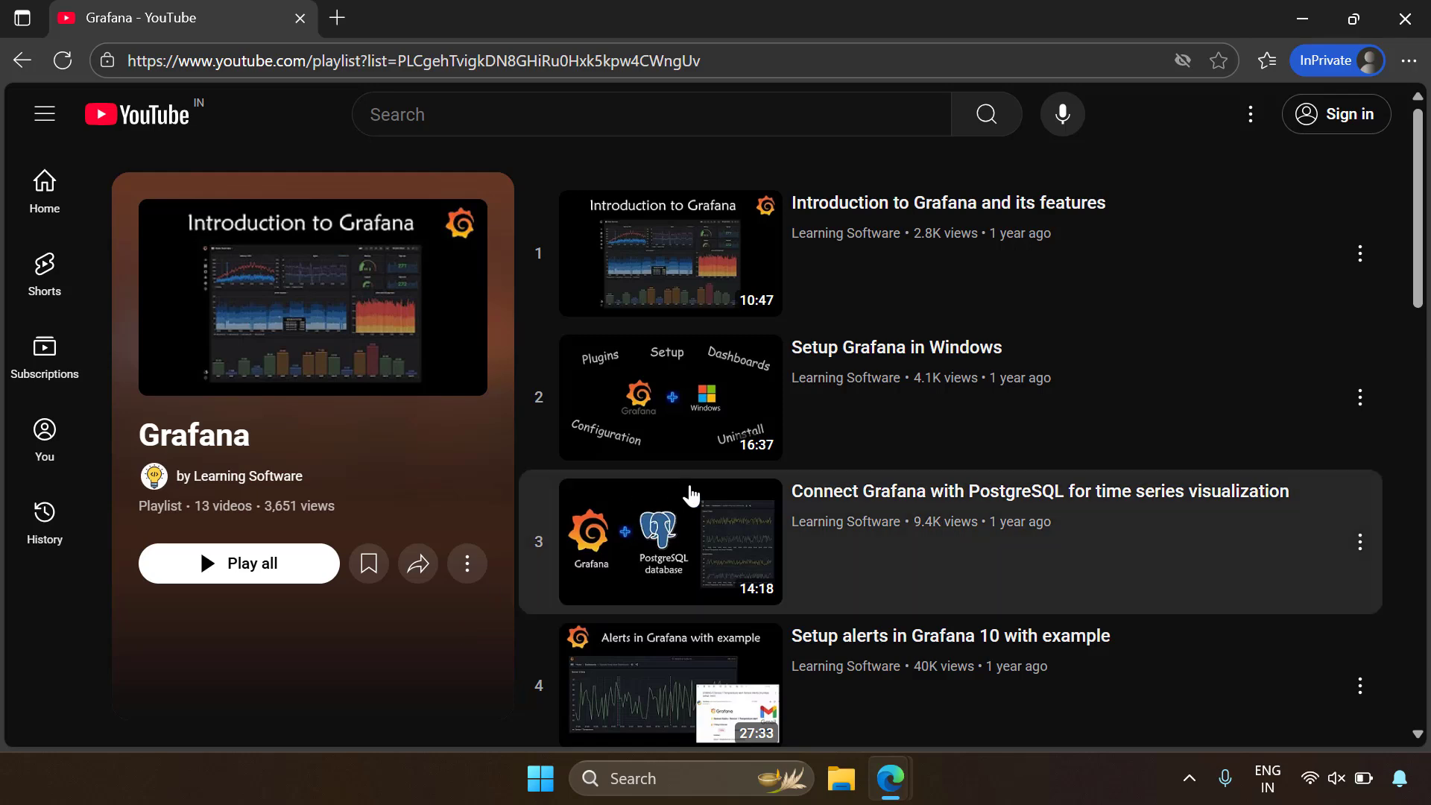
# - Scroll through the 13-video Grafana YouTube playlist, then return to the blog post
pyautogui.scroll(-2, 687, 495)
pyautogui.scroll(-5, 690, 495)
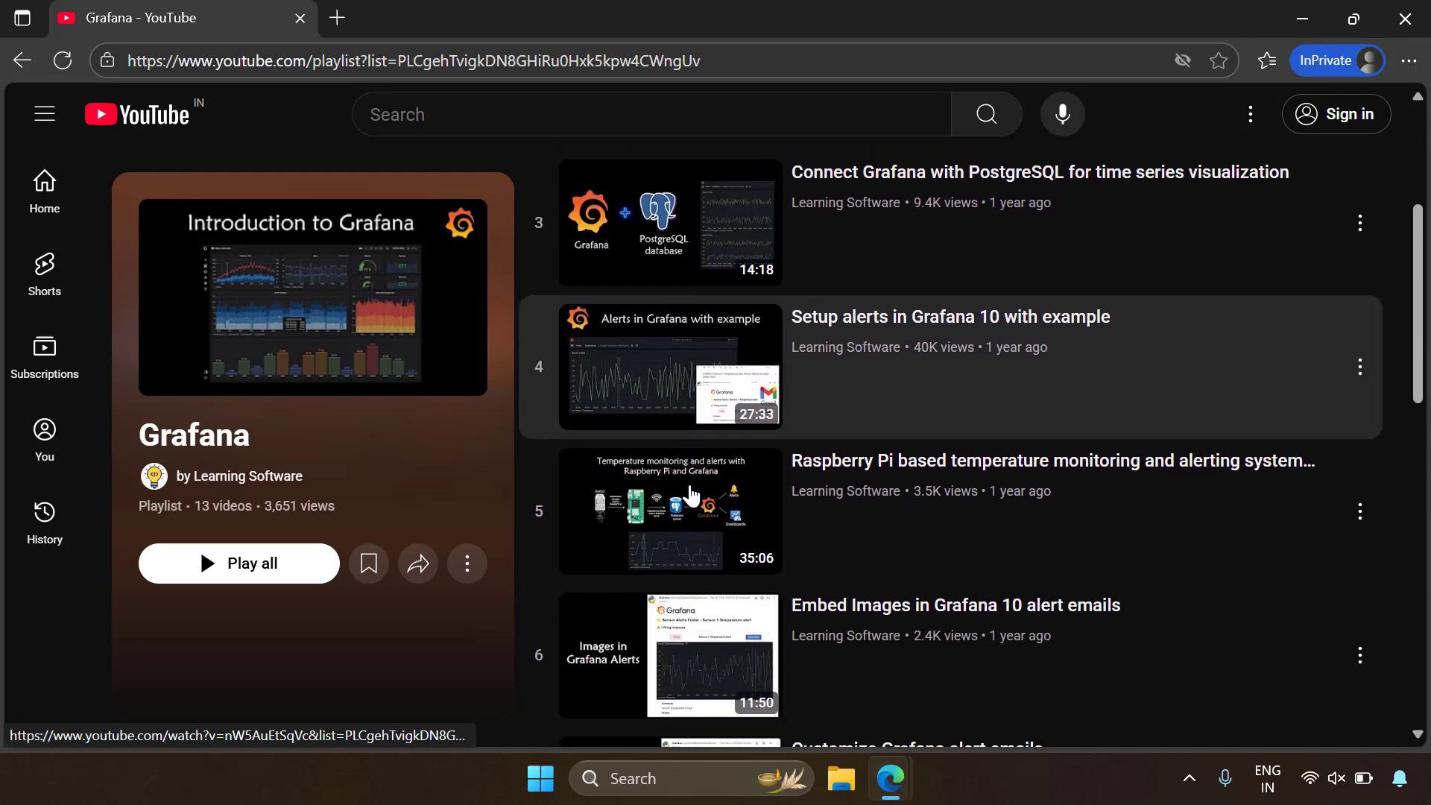
pyautogui.scroll(-6, 690, 495)
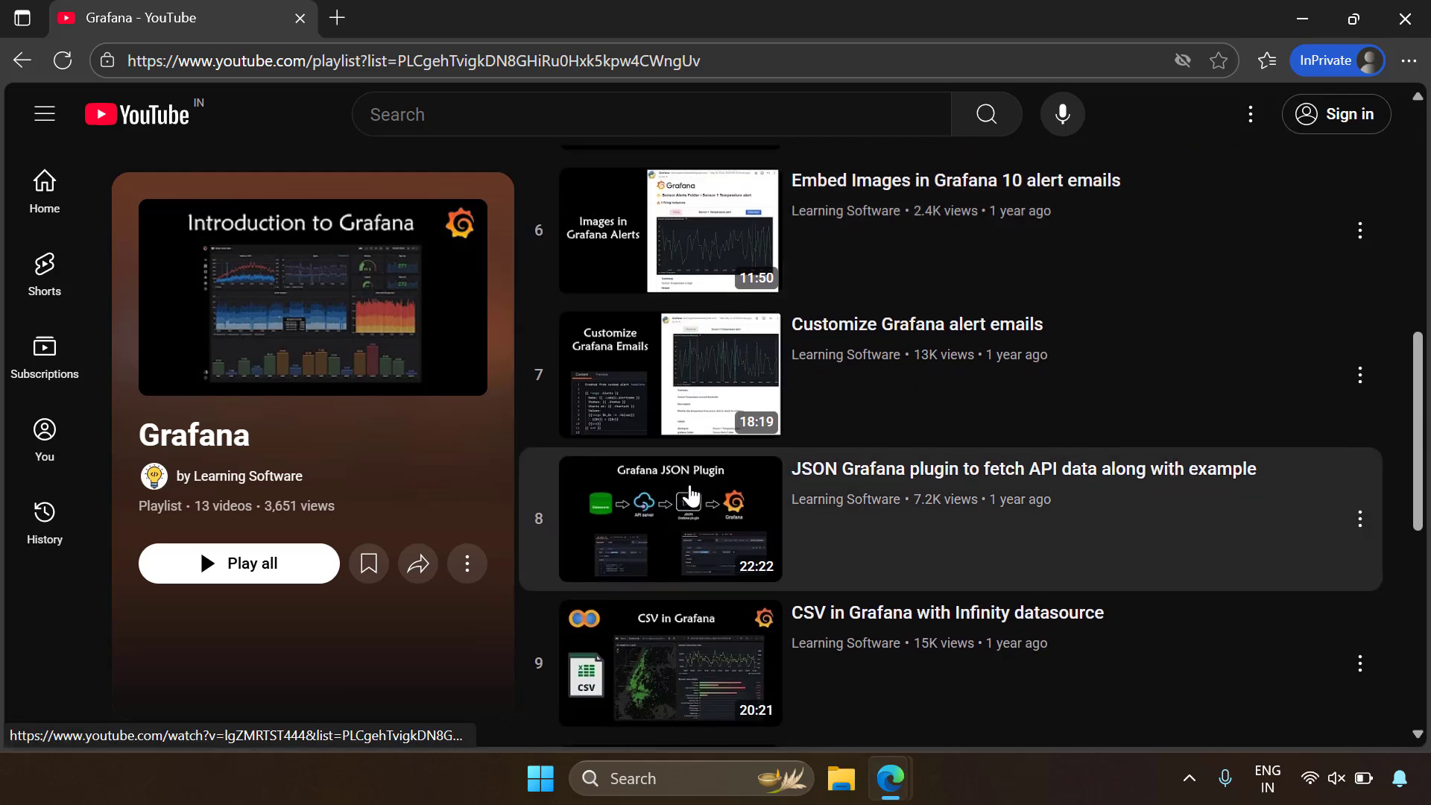
pyautogui.scroll(-6, 690, 495)
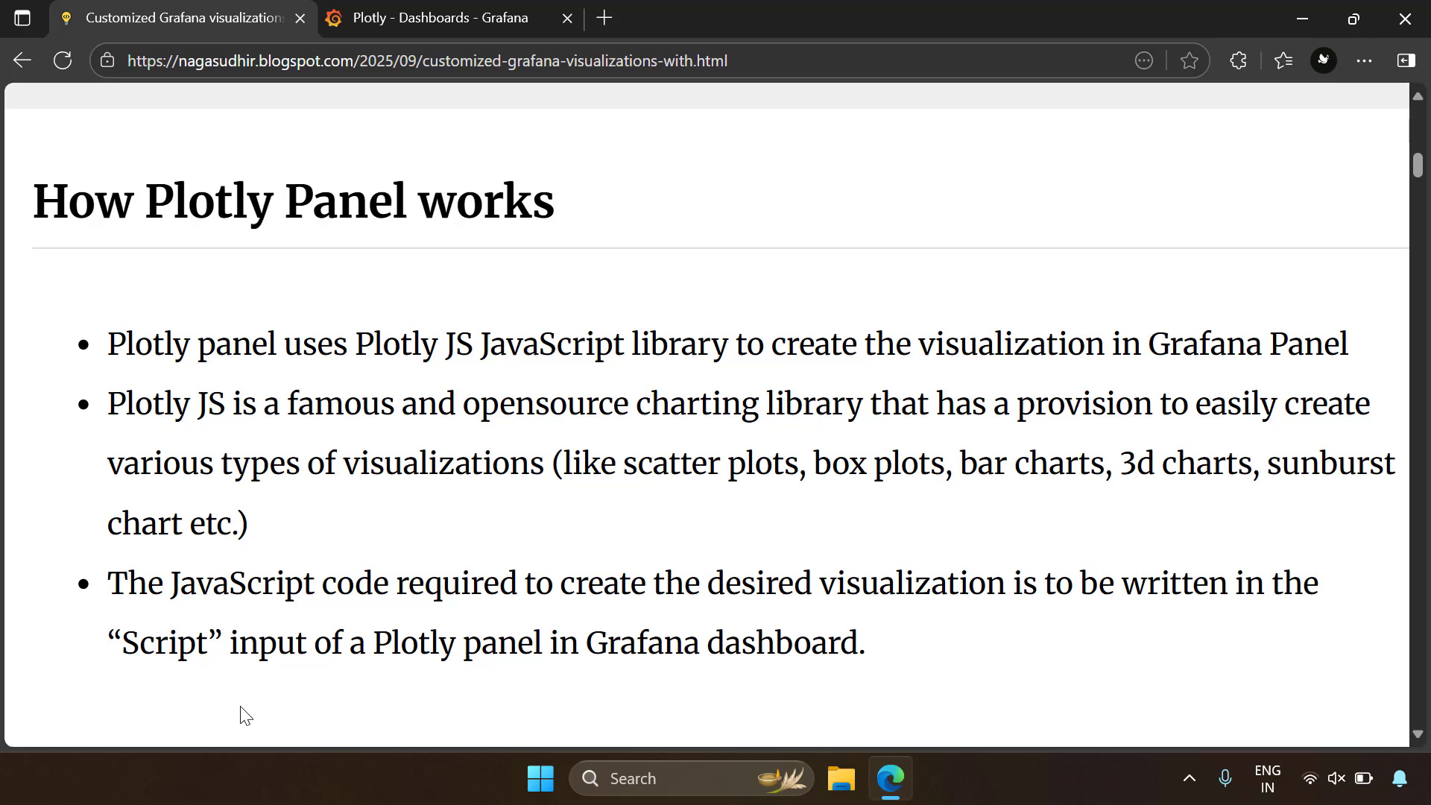
# - Open plotly.com/javascript in a new tab from the Plotly JS link and skim the page
pyautogui.click(410, 520)
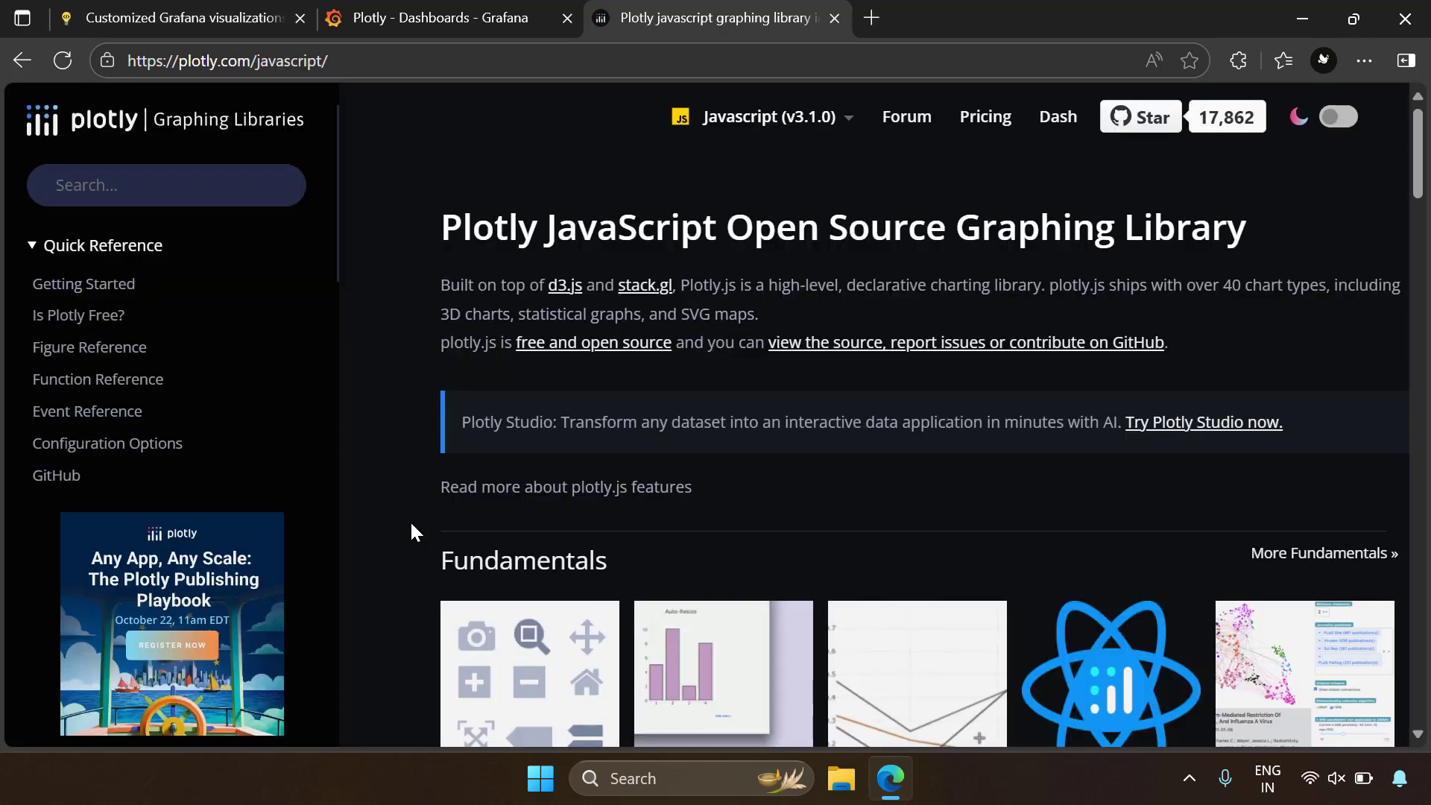
pyautogui.scroll(-3, 412, 524)
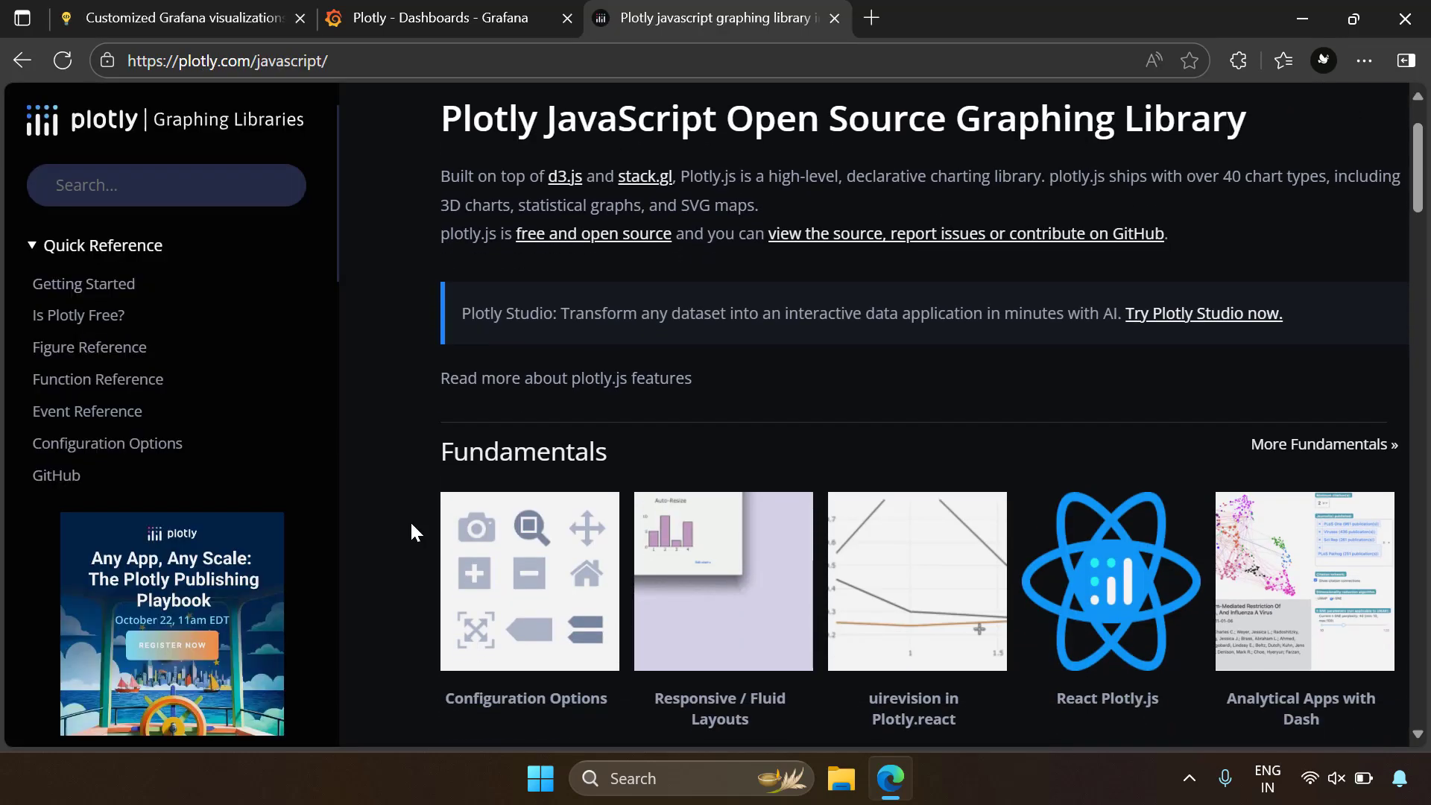
pyautogui.scroll(-5, 411, 525)
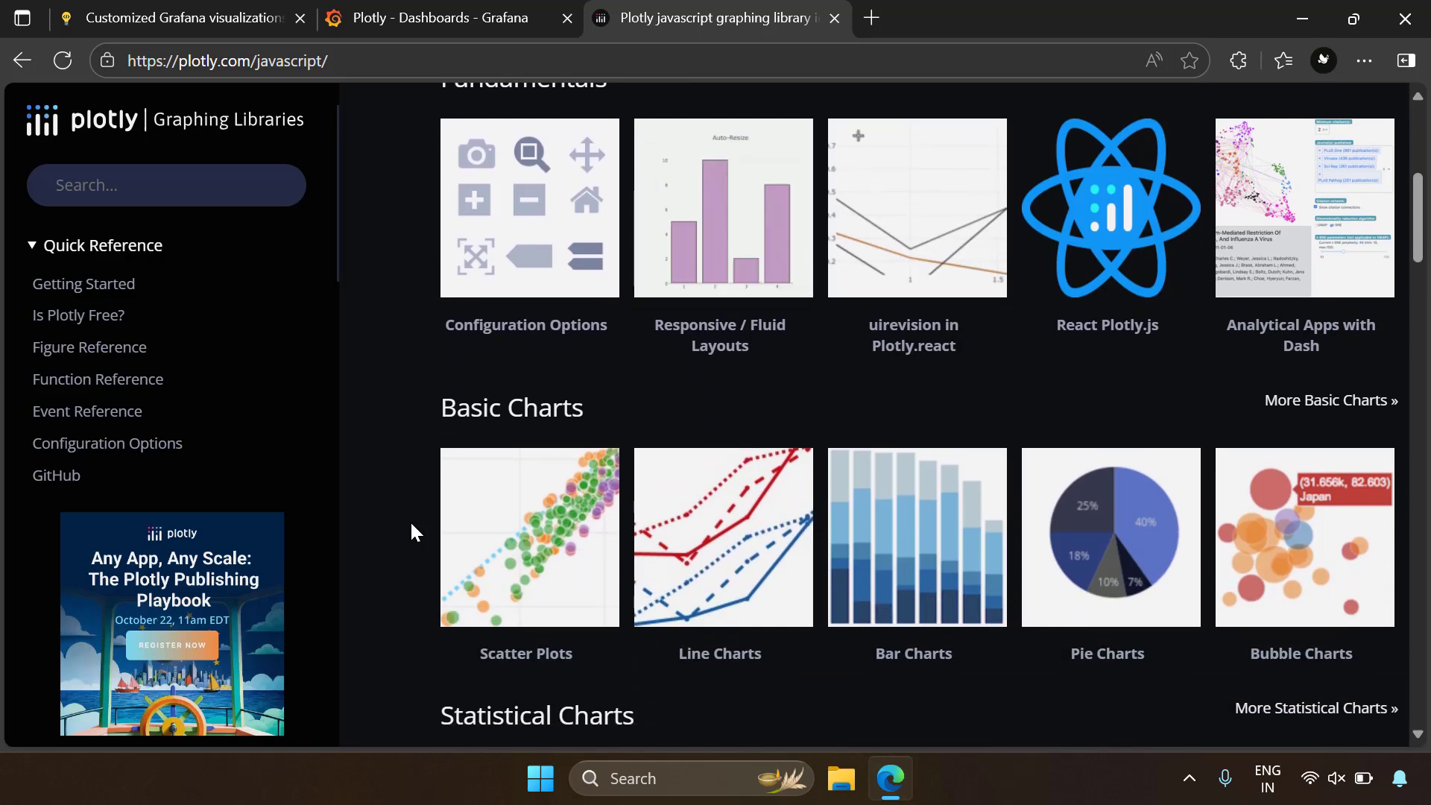
pyautogui.scroll(-3, 411, 524)
pyautogui.scroll(5, 411, 525)
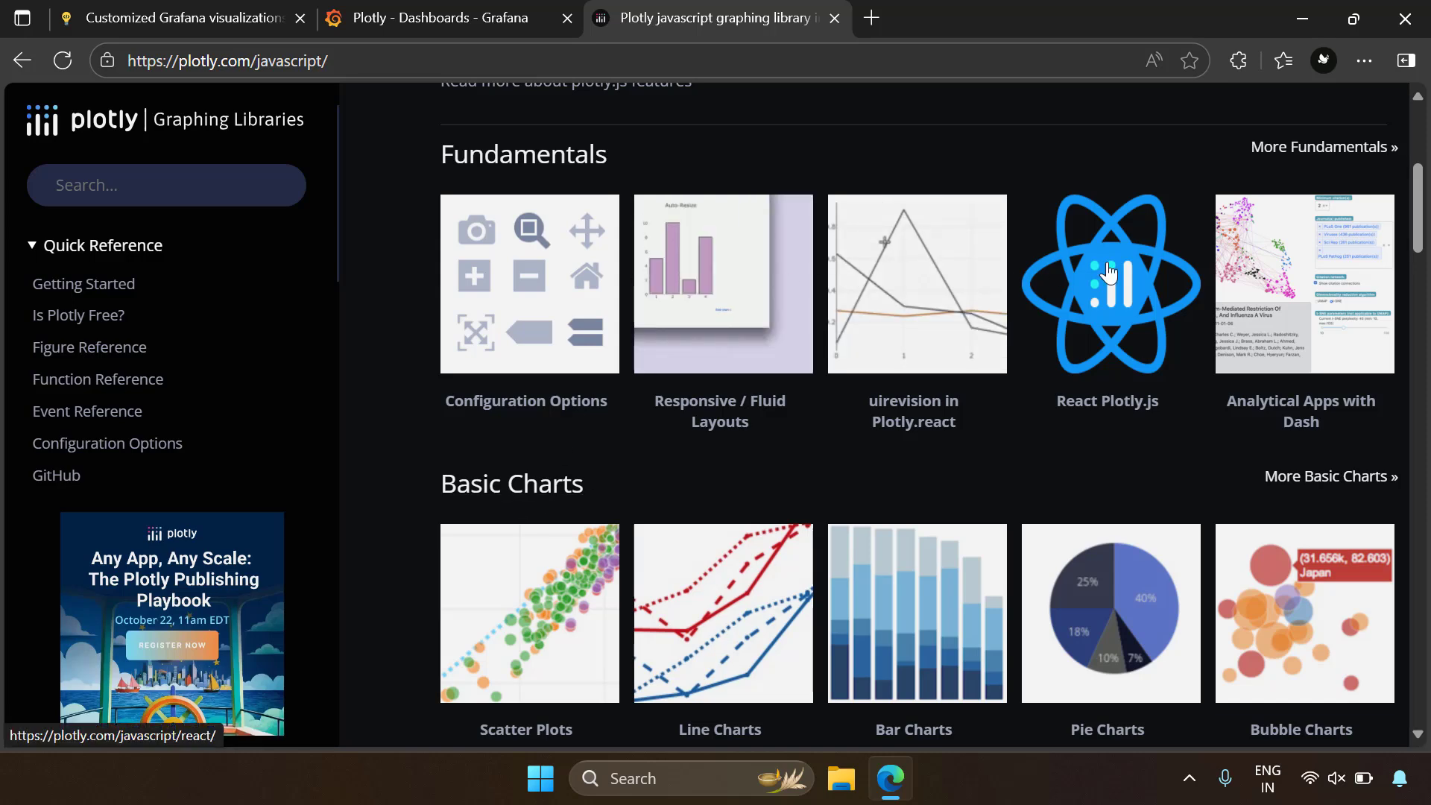
# - Browse the Plotly.js chart galleries, then return to the blog tab
pyautogui.scroll(-4, 1243, 477)
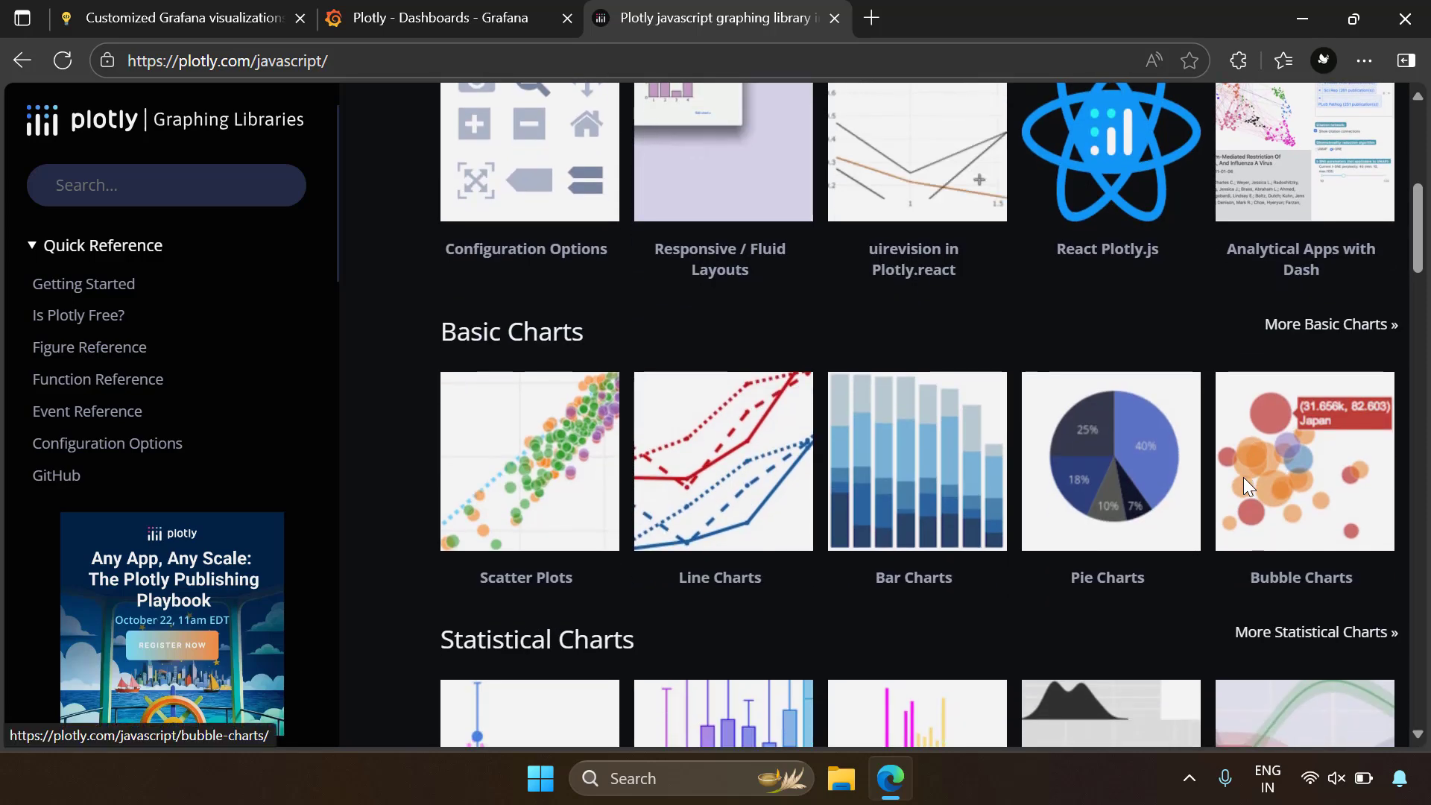
pyautogui.scroll(-2, 1243, 477)
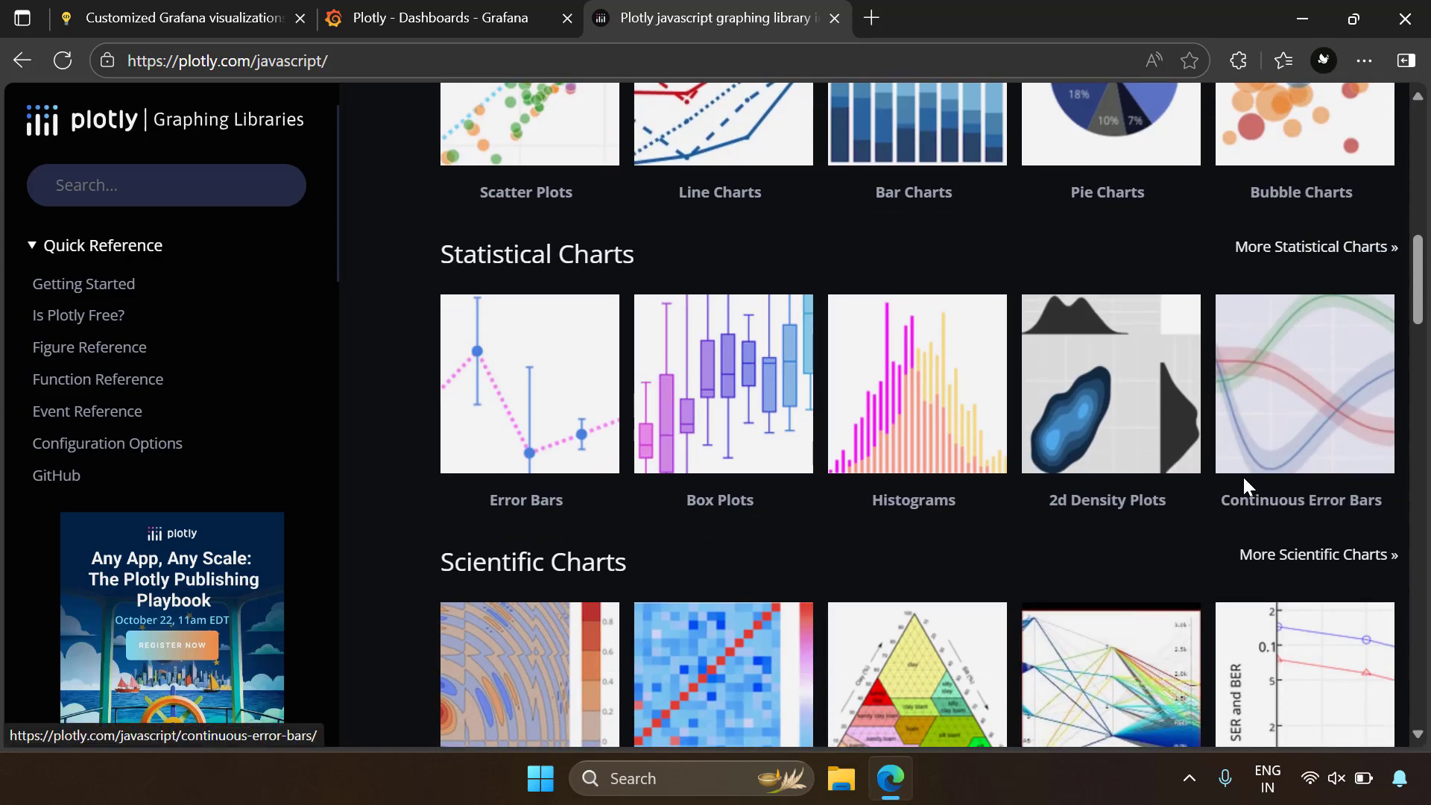
pyautogui.scroll(-2, 1243, 478)
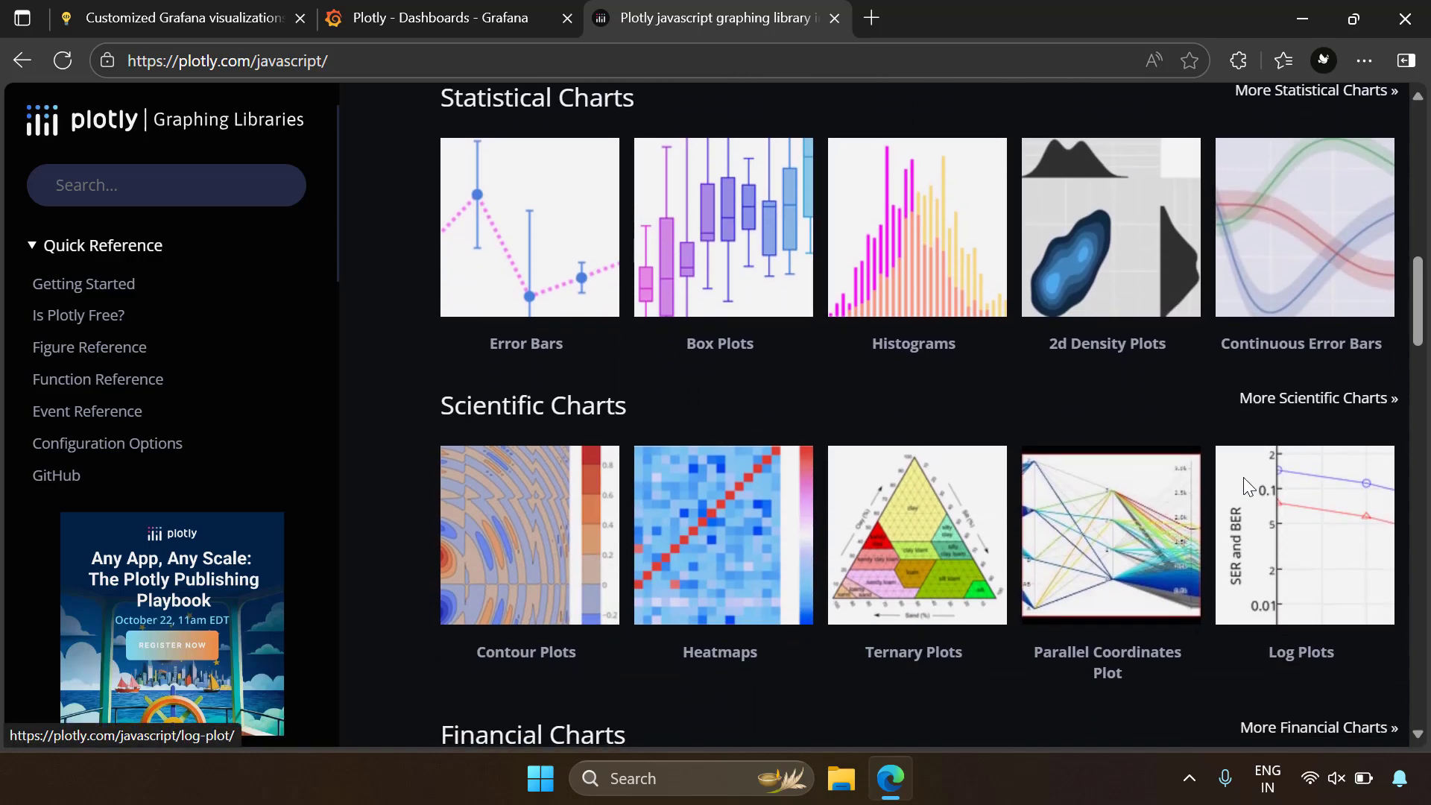
pyautogui.scroll(-2, 1243, 479)
pyautogui.scroll(-4, 1243, 484)
pyautogui.scroll(-6, 953, 307)
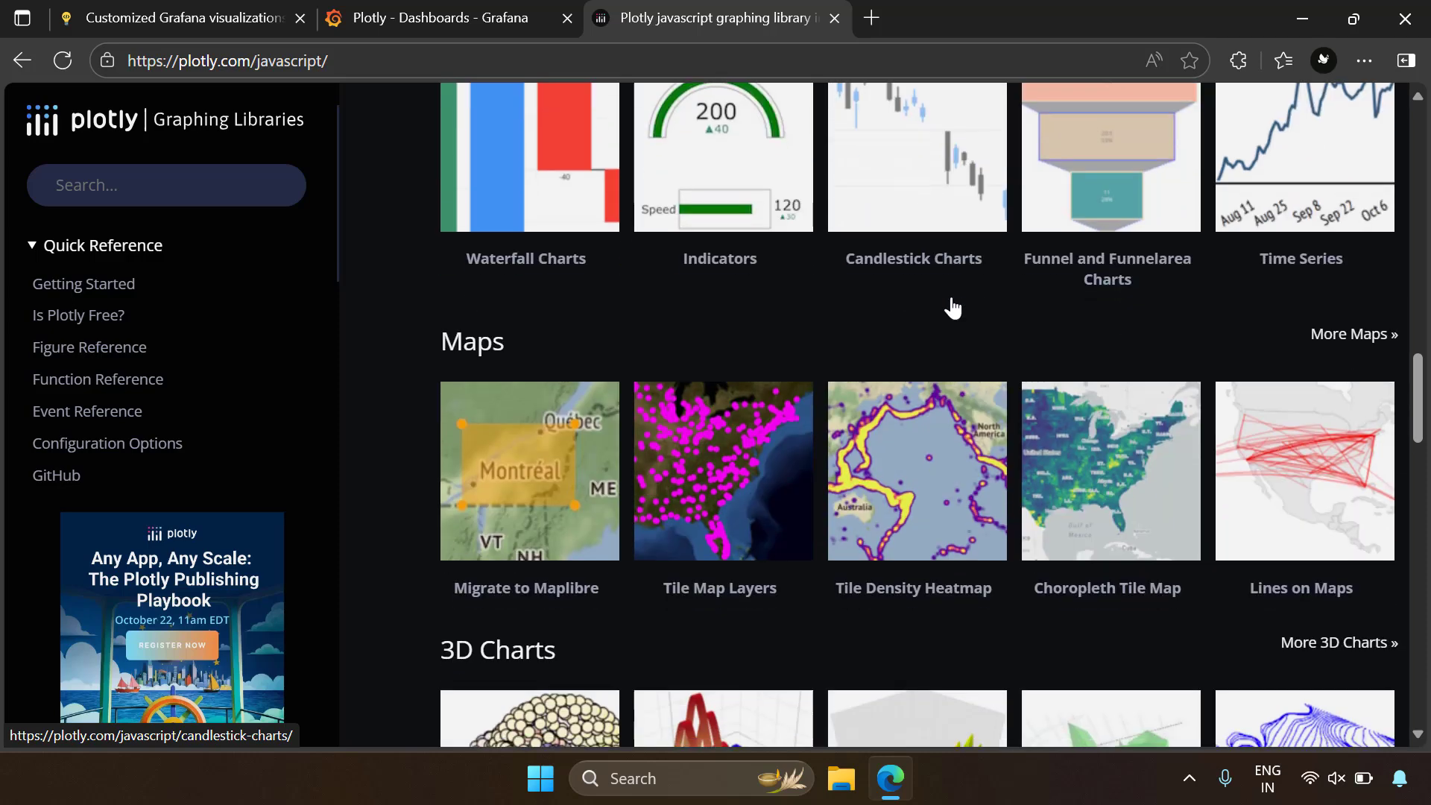
pyautogui.scroll(-1, 953, 307)
pyautogui.hotkey('ctrl', 'Tab')
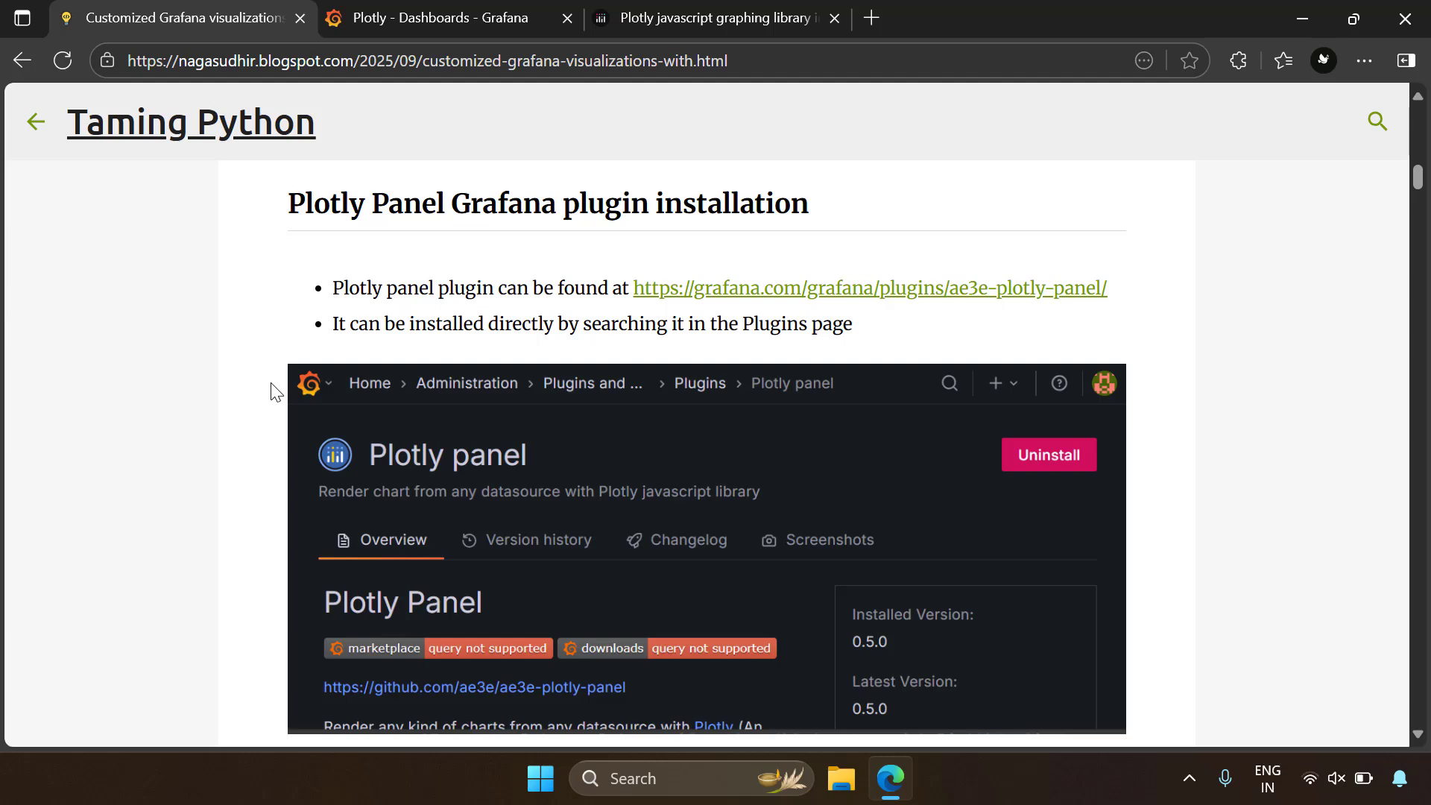
# - In Grafana's Plugins catalogue, search 'plotly panel' to confirm the ae3e Plotly panel plugin is installed
pyautogui.hotkey('ctrl', 'Tab')
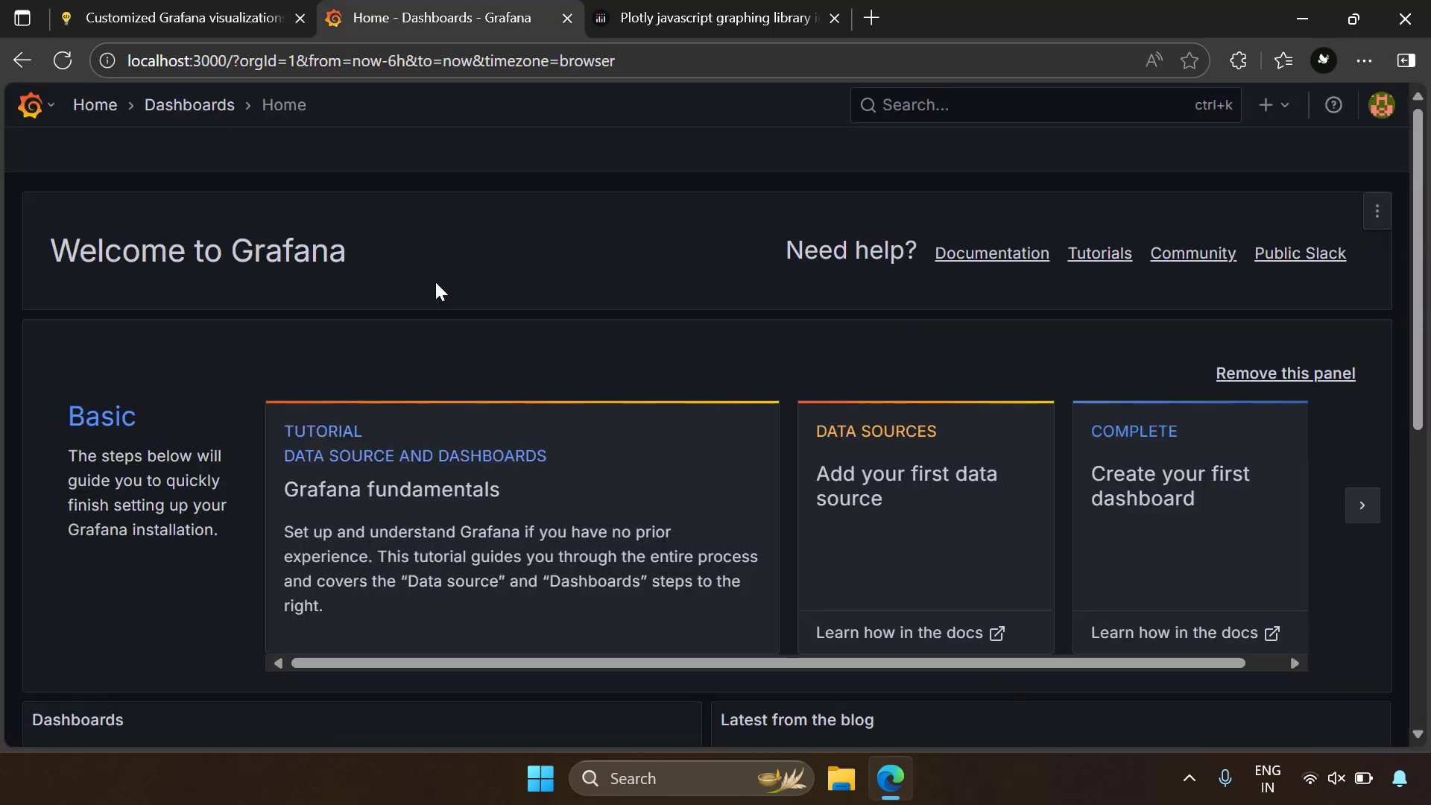
pyautogui.click(936, 112)
pyautogui.write('plugins')
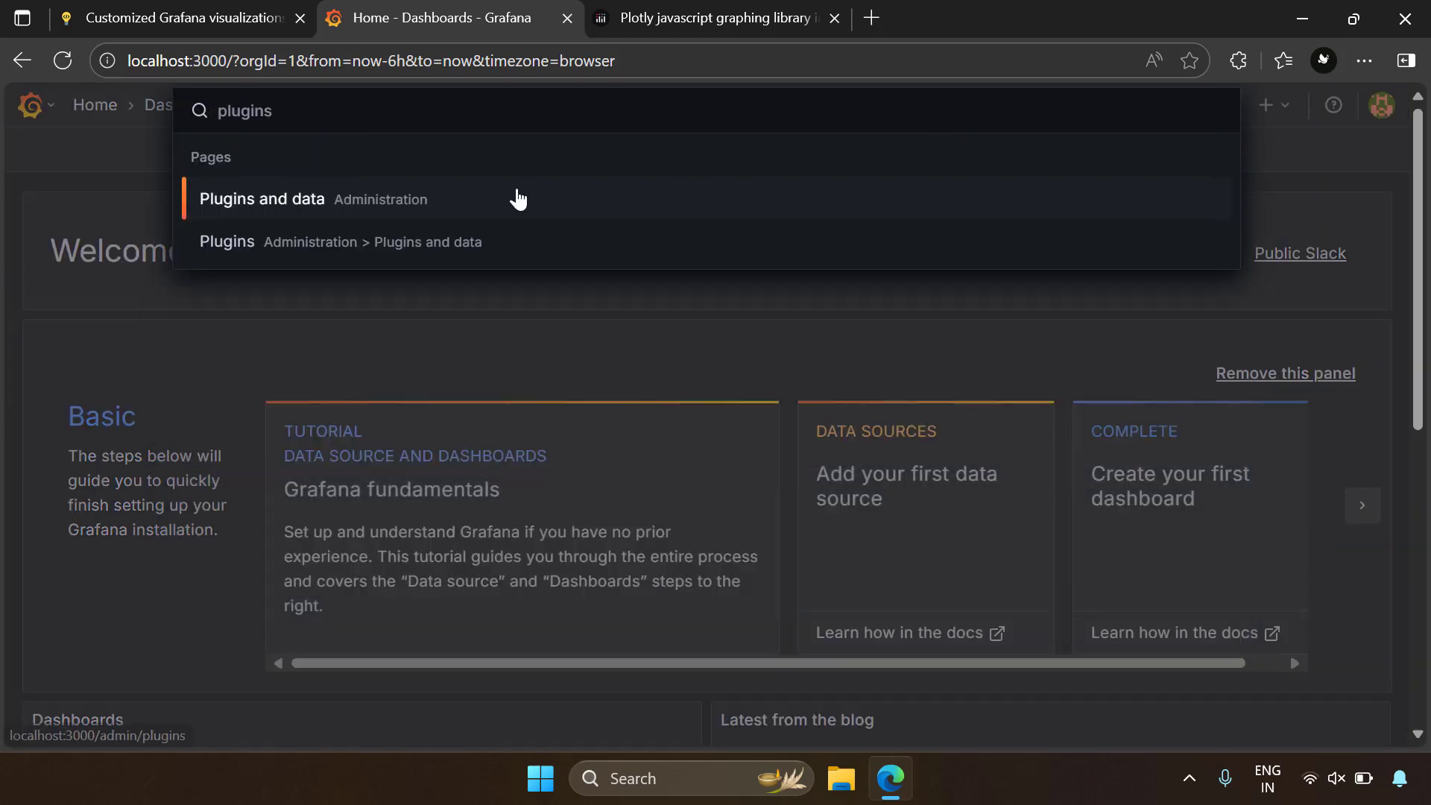
pyautogui.click(363, 202)
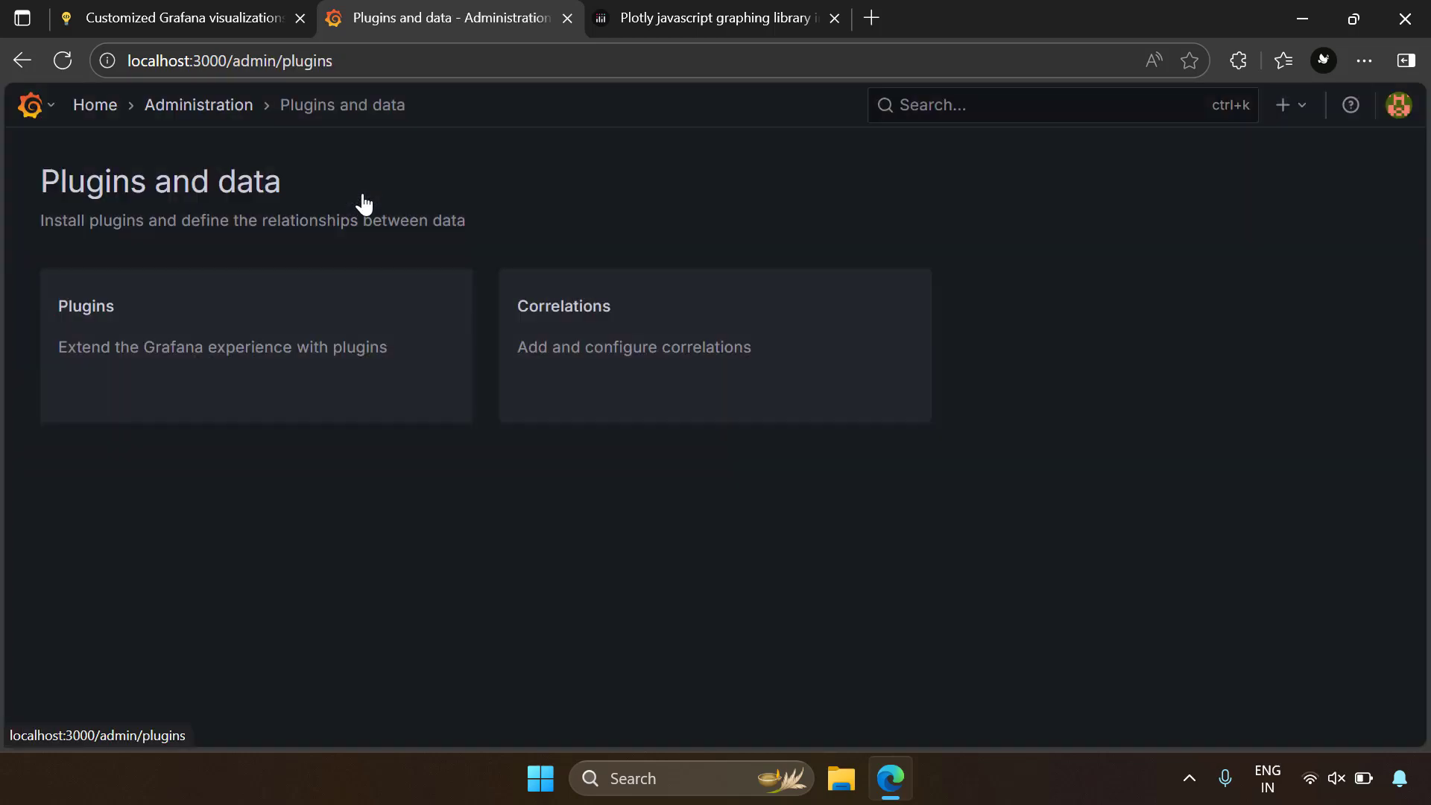
pyautogui.click(185, 325)
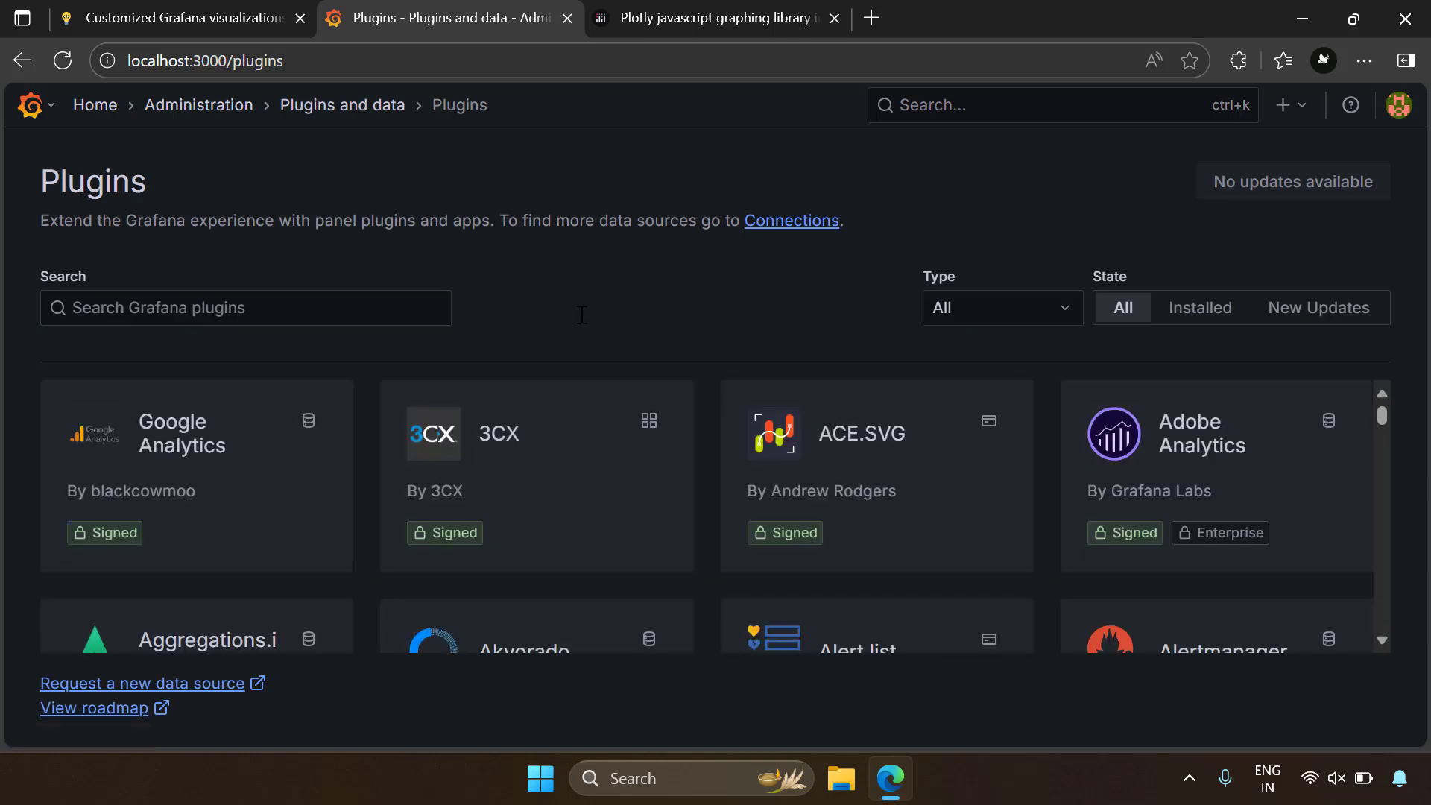
pyautogui.click(386, 299)
pyautogui.write('plotly panel')
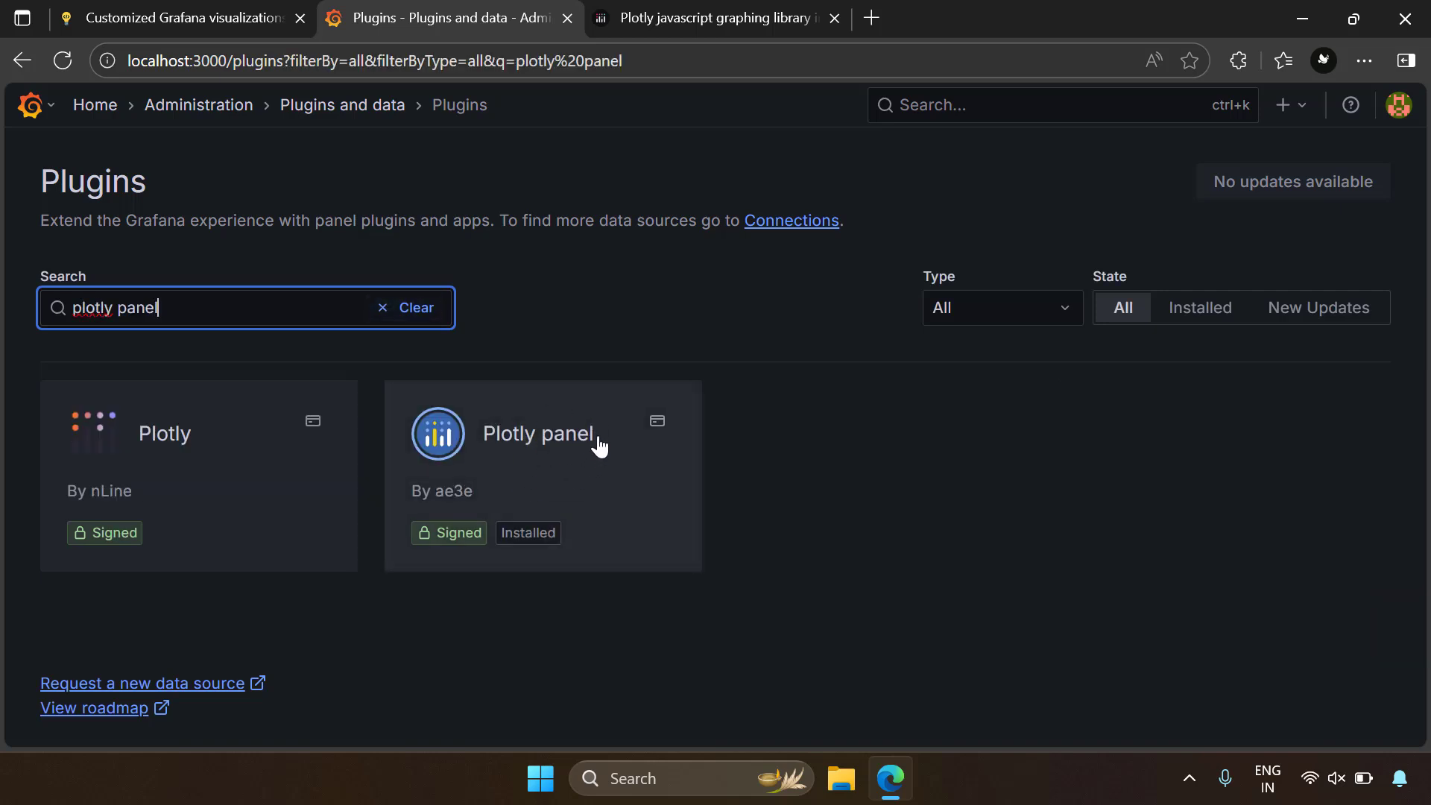
# - Read the Plotly panel plugin page's script example and open the github.com/ae3e/ae3e-plotly-panel repository
pyautogui.click(518, 457)
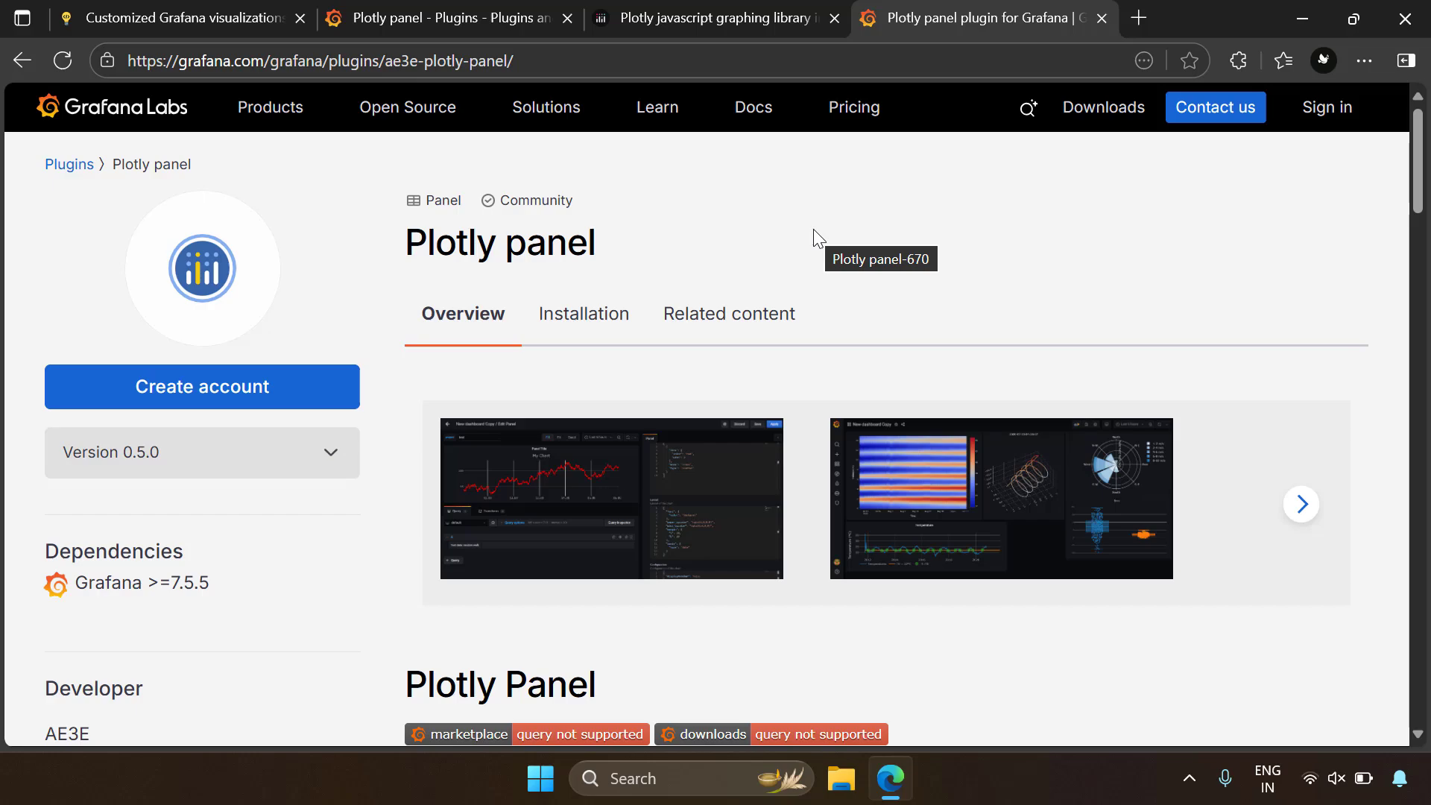
pyautogui.scroll(-8, 624, 471)
pyautogui.scroll(-5, 624, 471)
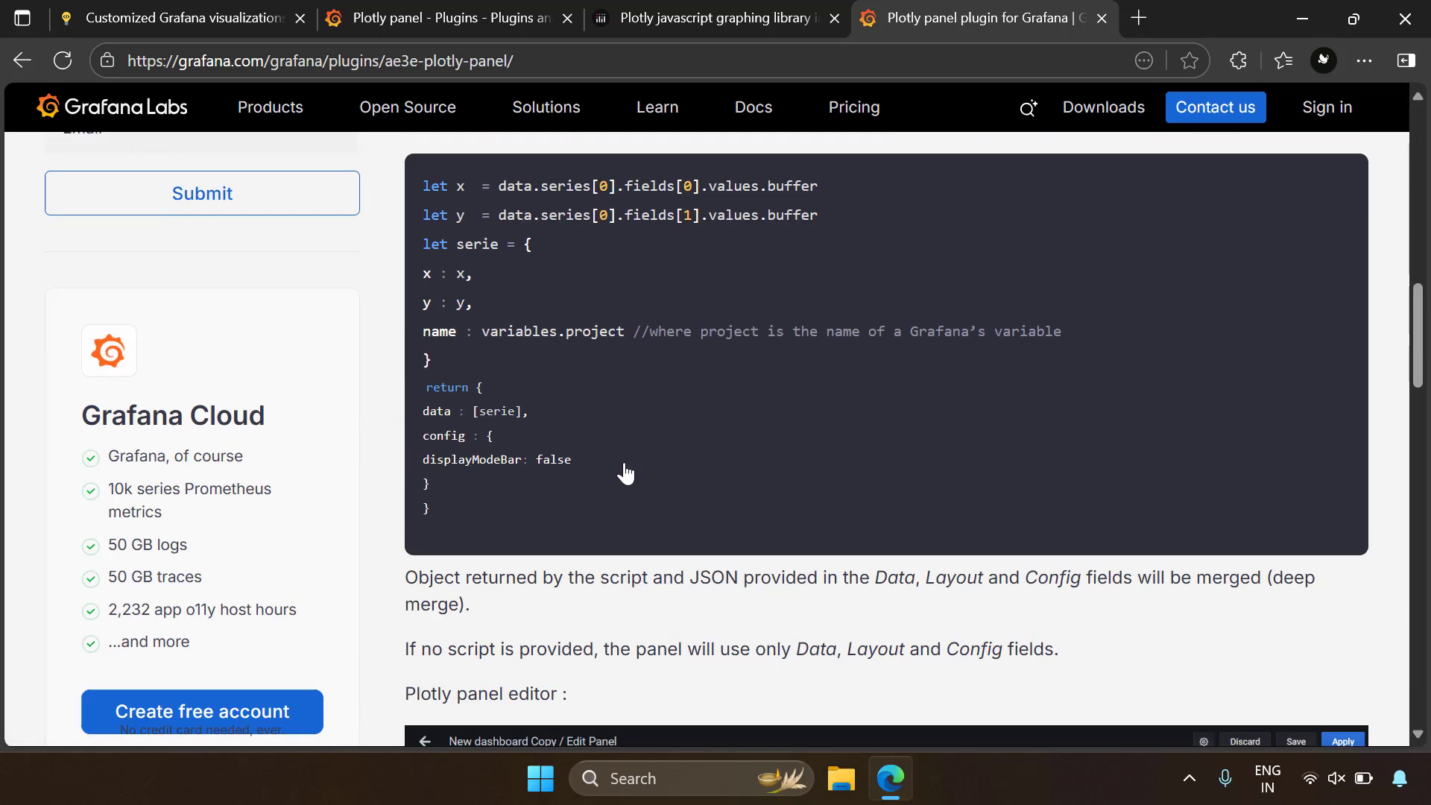
pyautogui.scroll(15, 625, 471)
pyautogui.scroll(-5, 624, 471)
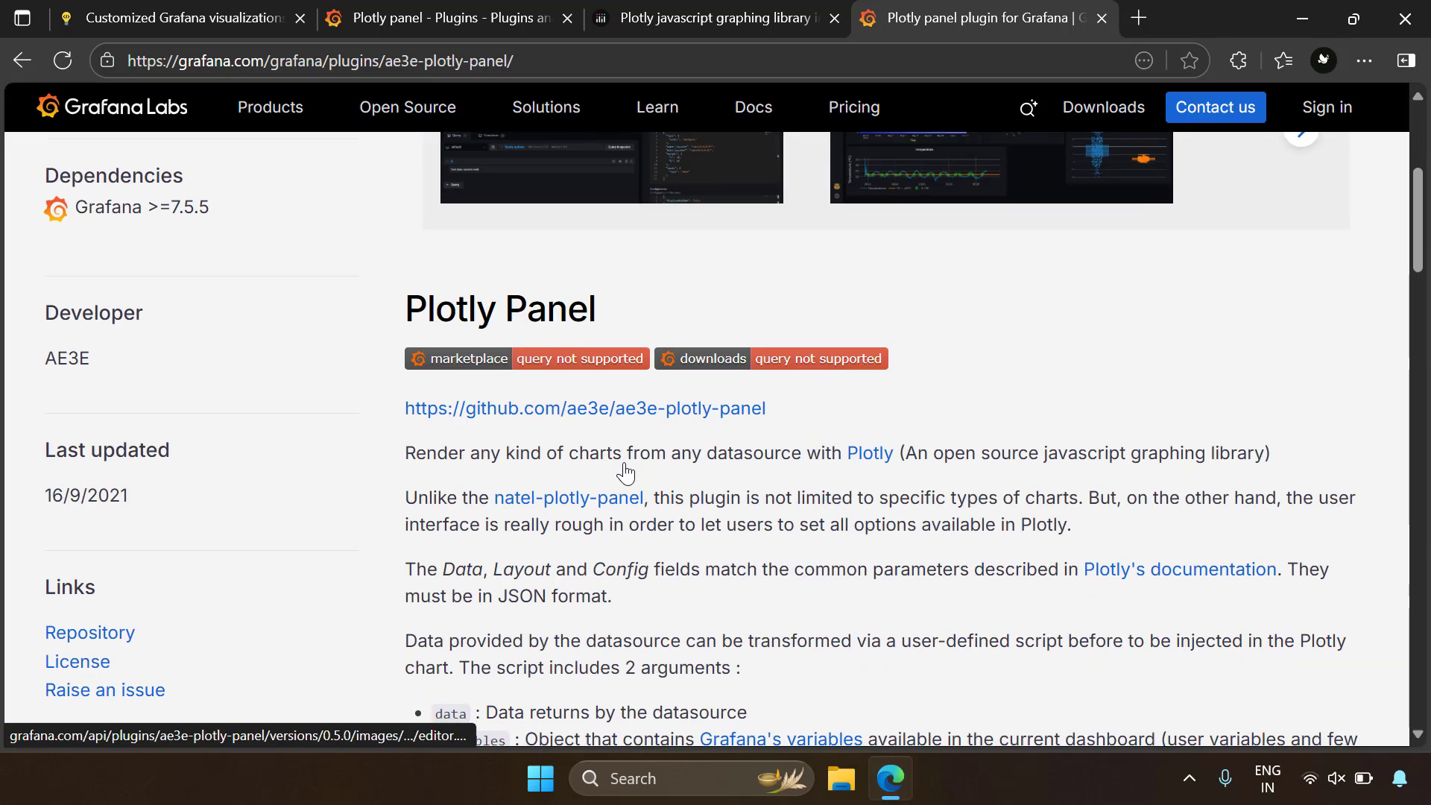
pyautogui.click(618, 409)
pyautogui.scroll(-5, 1037, 431)
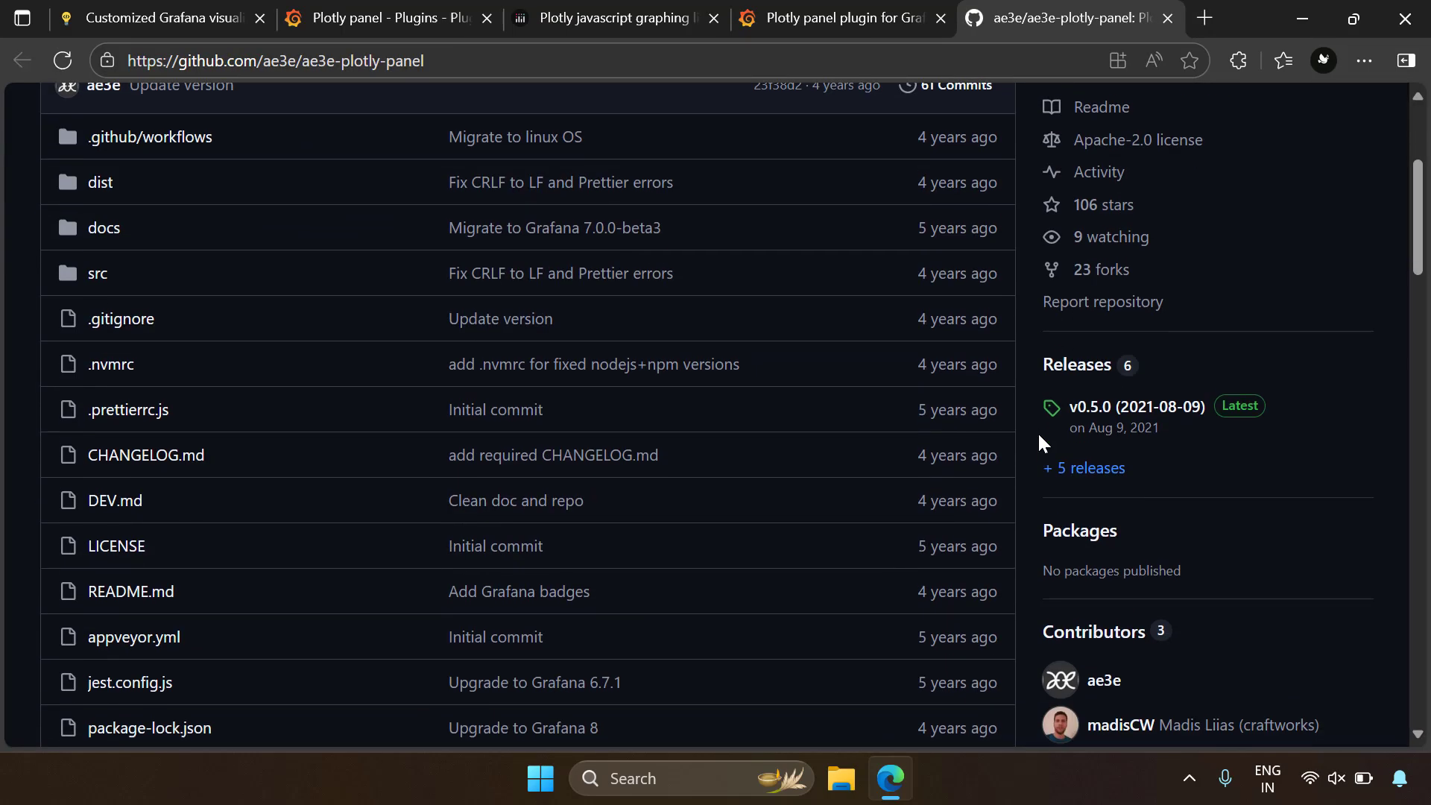
# - View the v0.5.0 release's ae3e-plotly-panel-0.5.0.zip asset, then switch to File Explorer at Program Files
pyautogui.click(1118, 415)
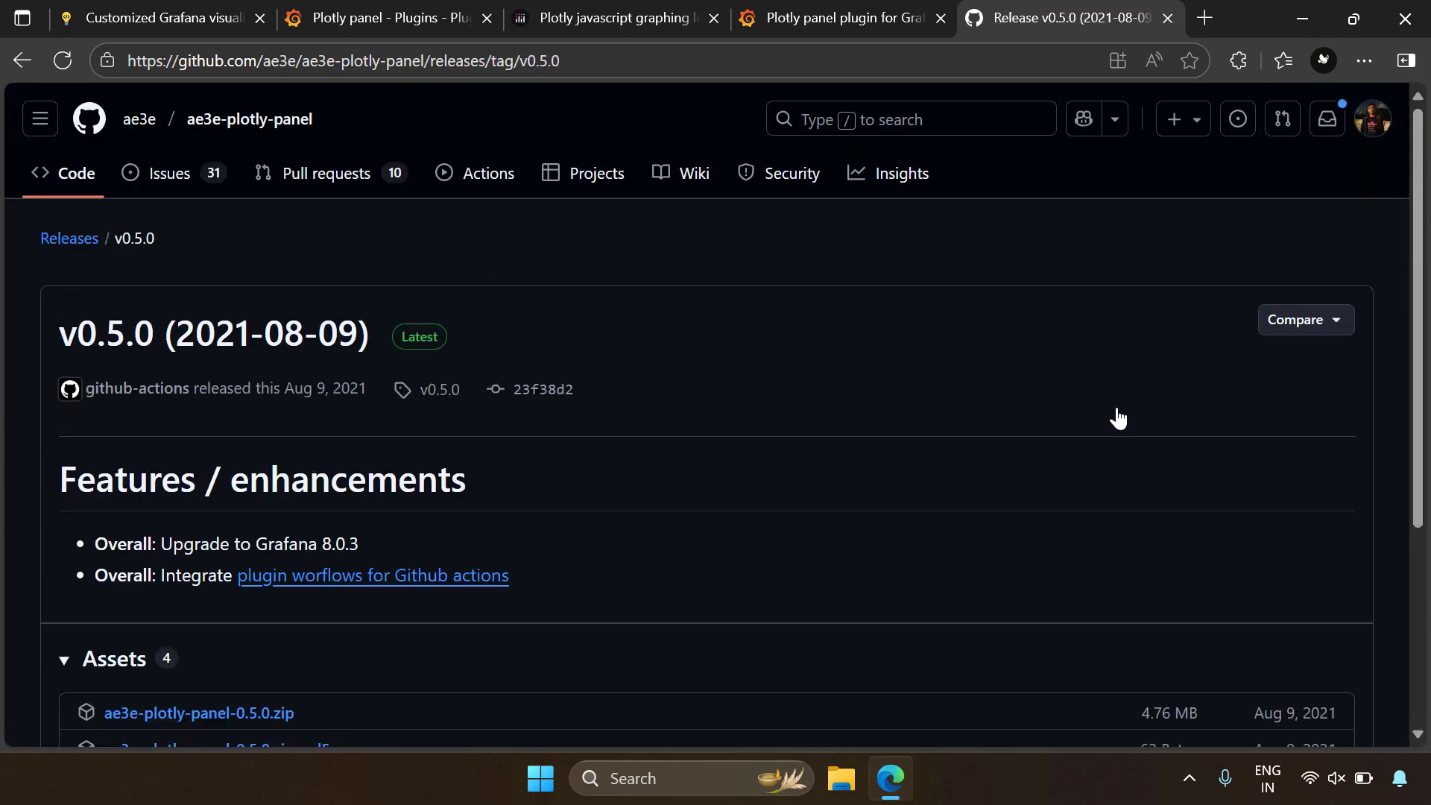
pyautogui.scroll(-4, 695, 447)
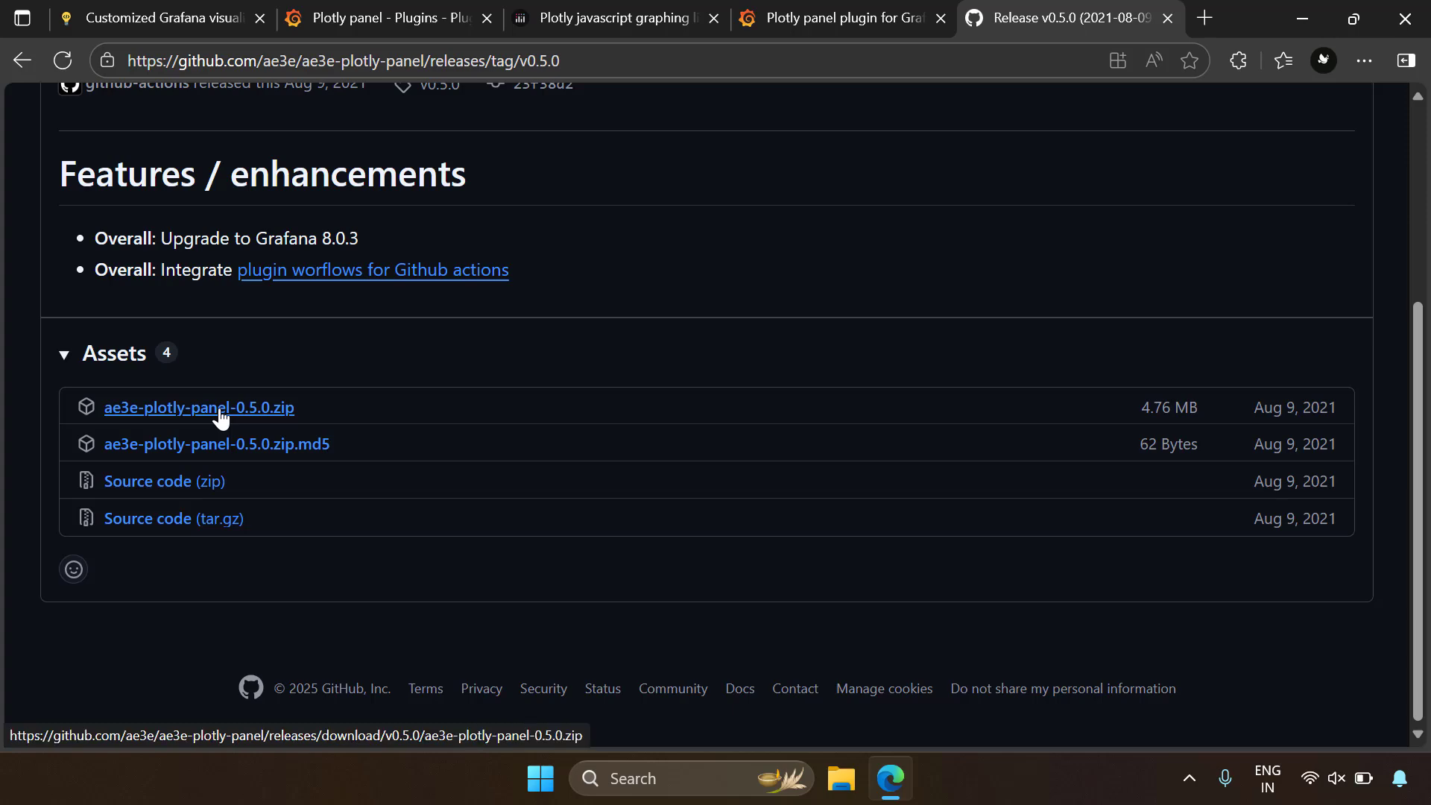
pyautogui.hotkey('alt', 'Tab')
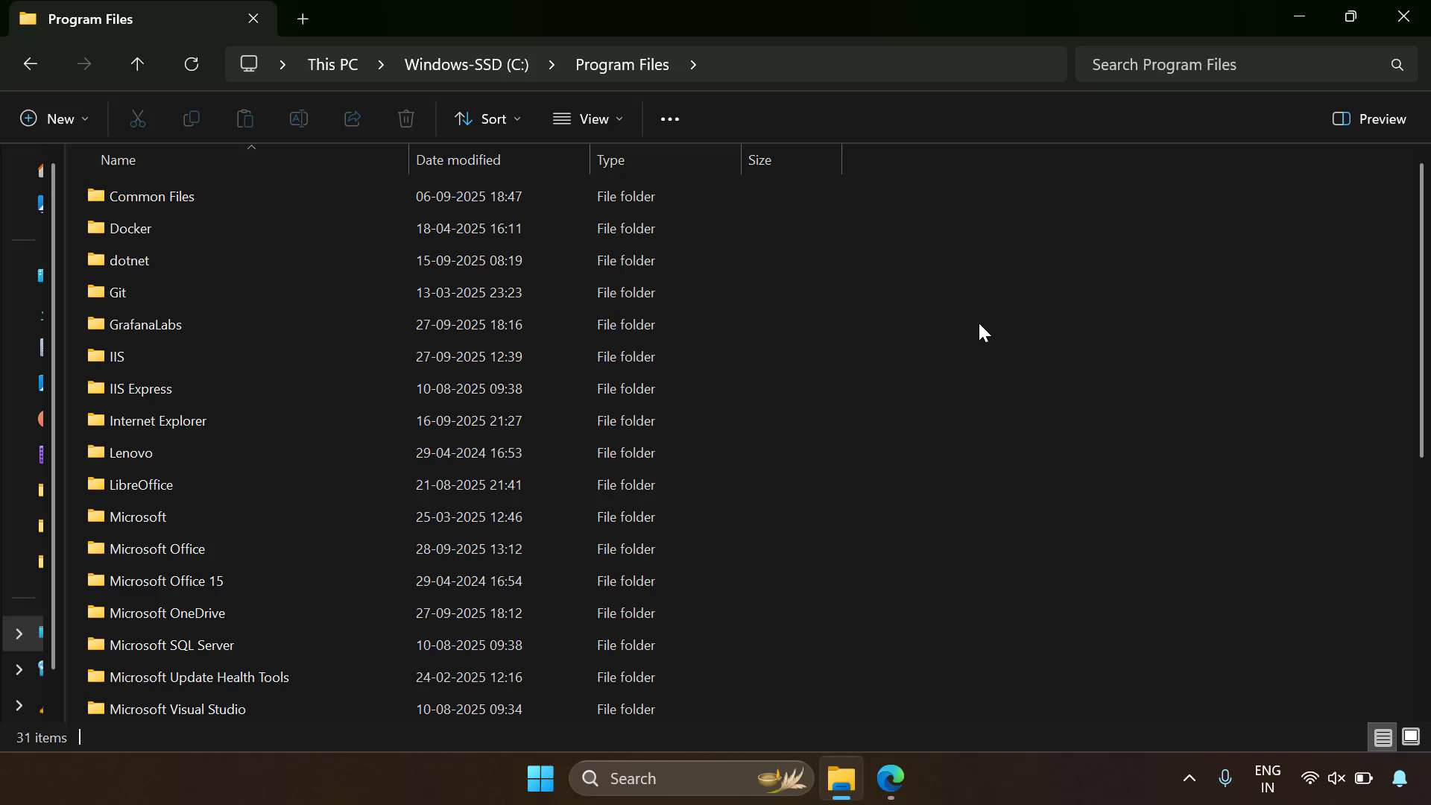
# - Navigate into GrafanaLabs\grafana\data\plugins in File Explorer
pyautogui.doubleClick(231, 315)
pyautogui.click(157, 208)
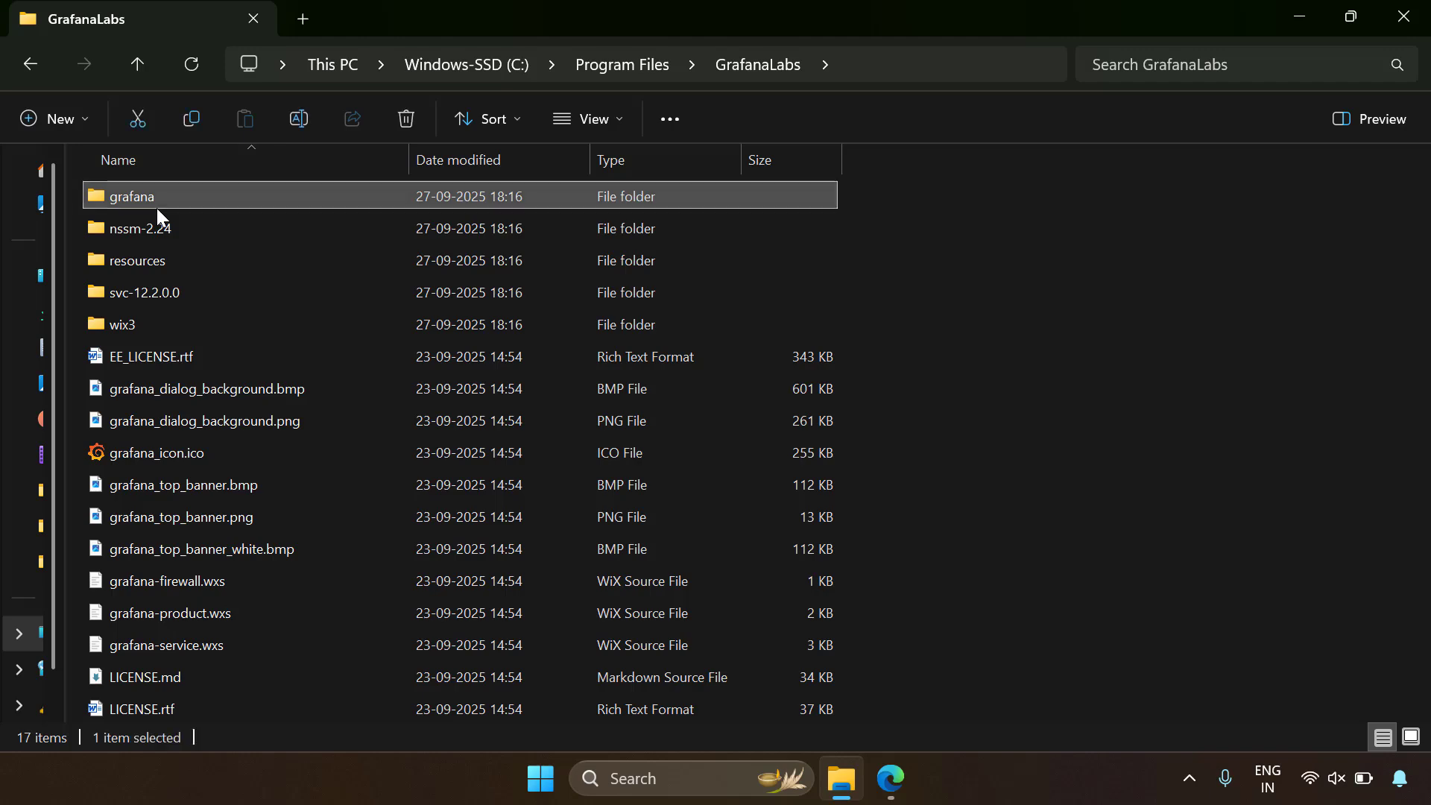
pyautogui.doubleClick(156, 208)
pyautogui.doubleClick(142, 253)
pyautogui.doubleClick(139, 297)
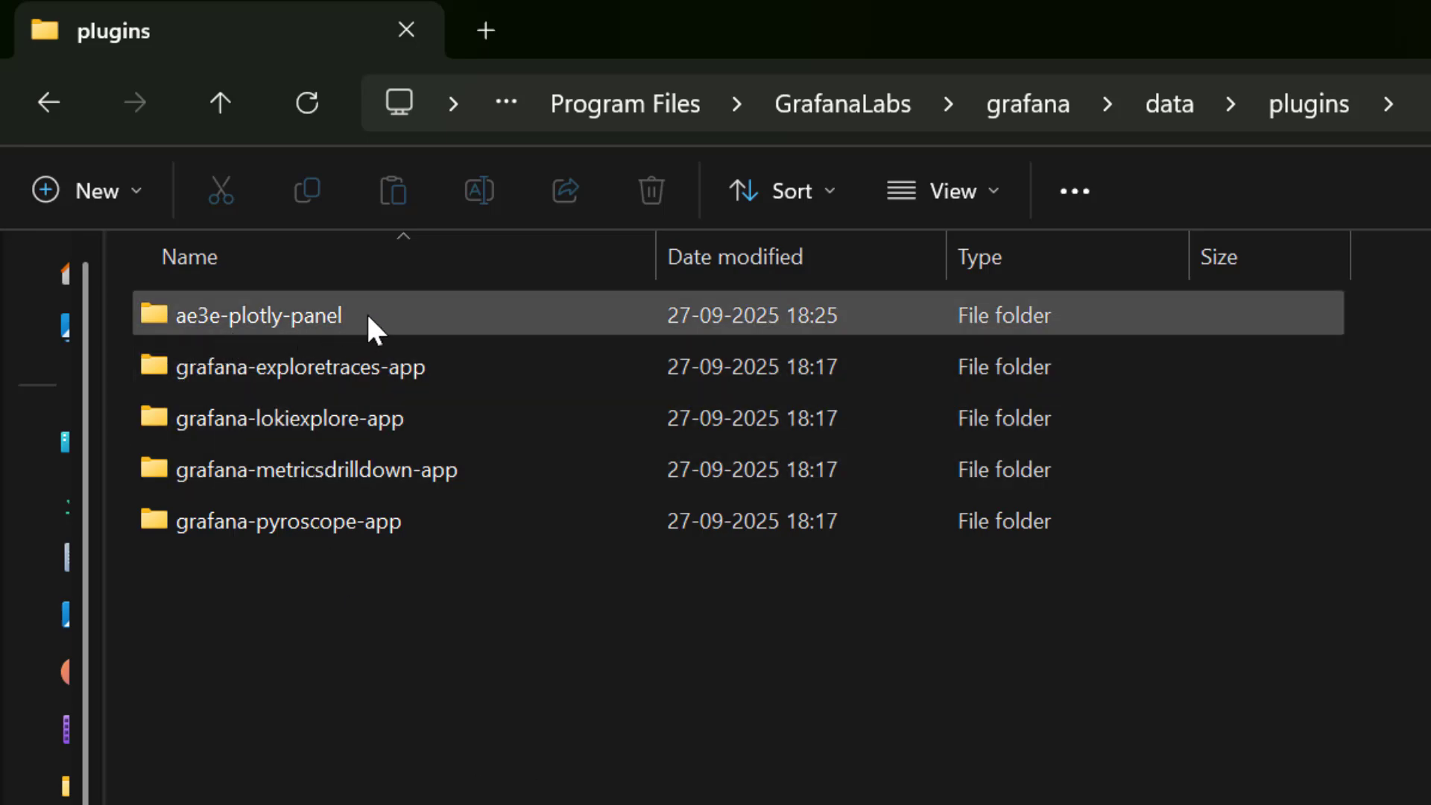
# - Open the ae3e-plotly-panel folder and review its 11 files, including module.js and plugin.json
pyautogui.click(367, 317)
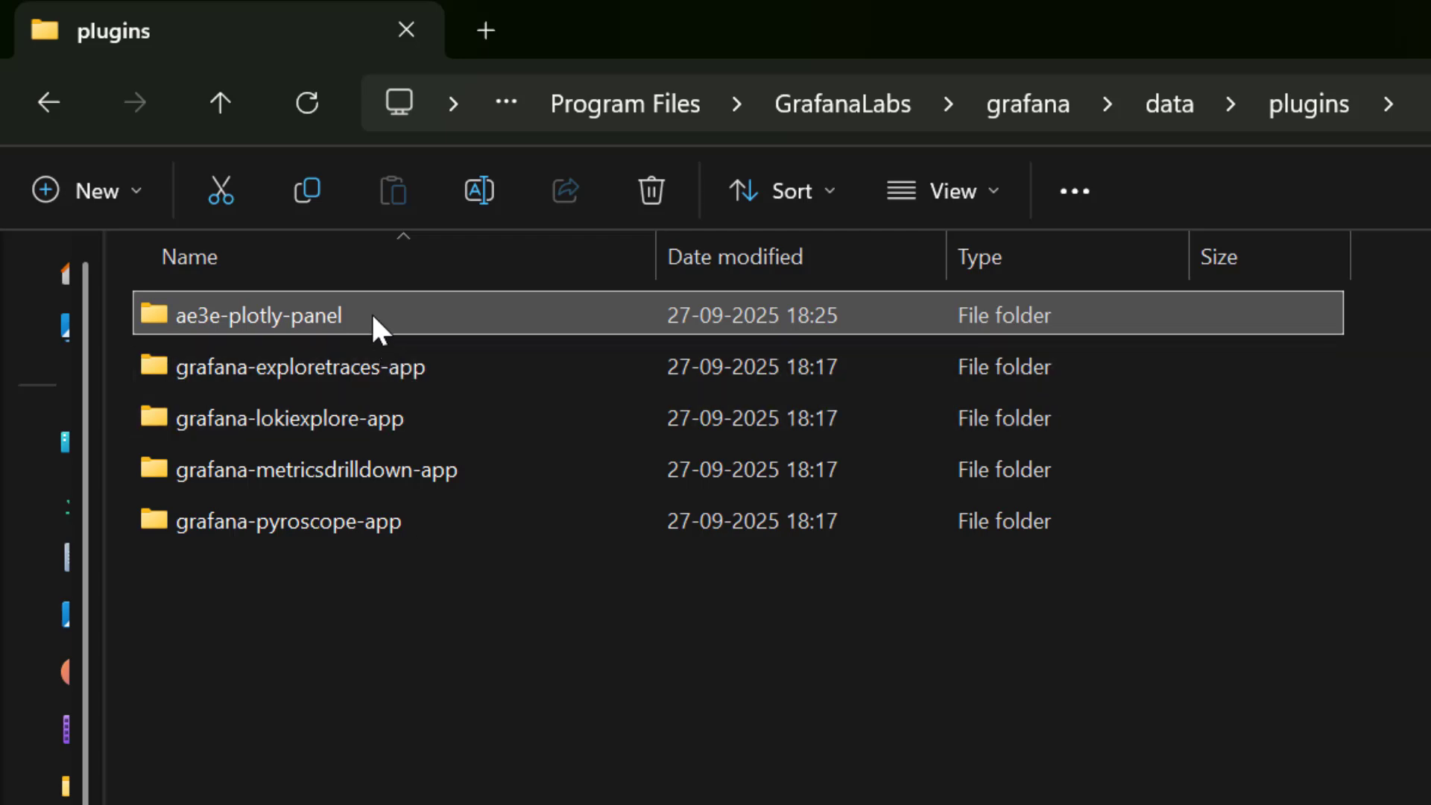
pyautogui.doubleClick(373, 313)
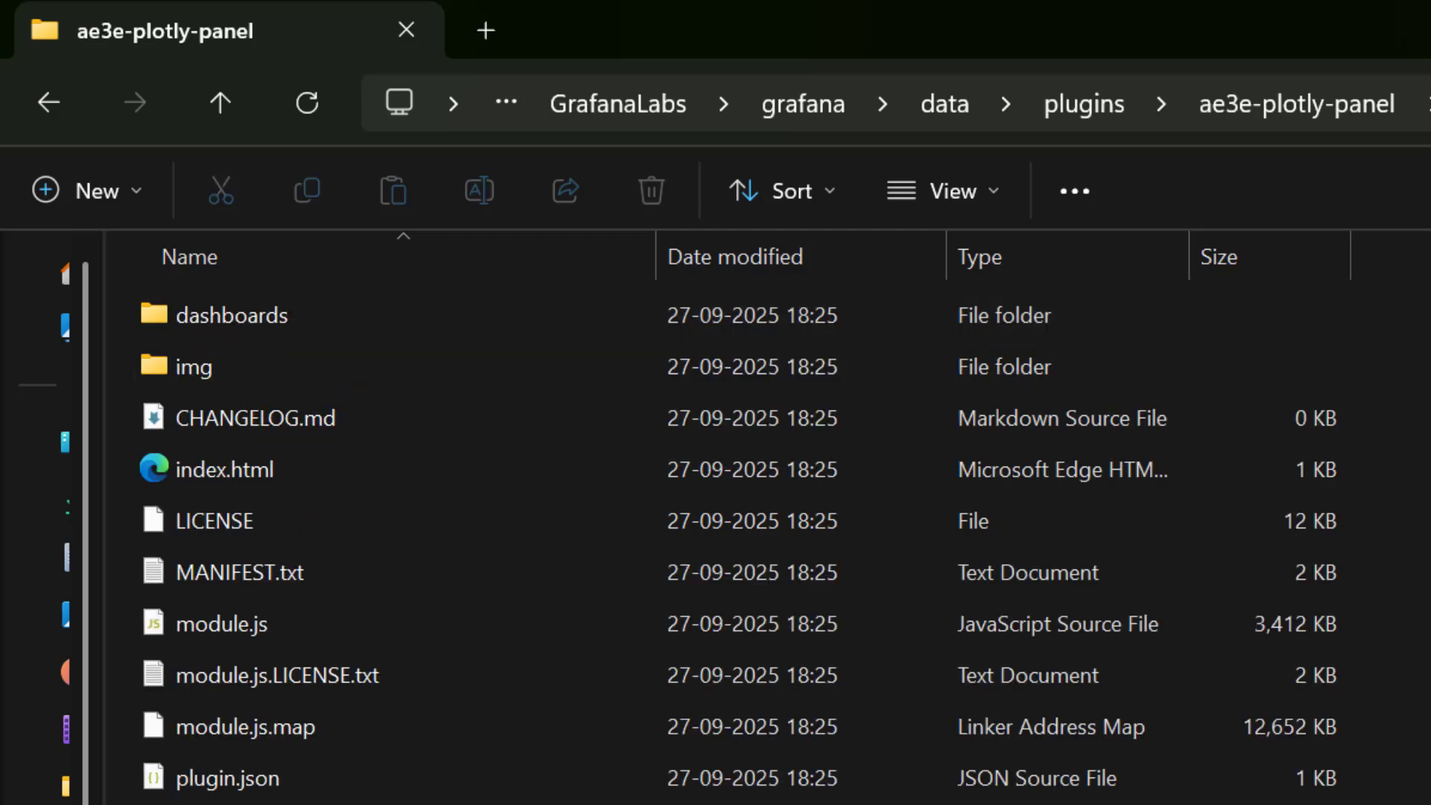
pyautogui.moveTo(417, 801); pyautogui.dragTo(395, 310)
pyautogui.click(1430, 804)
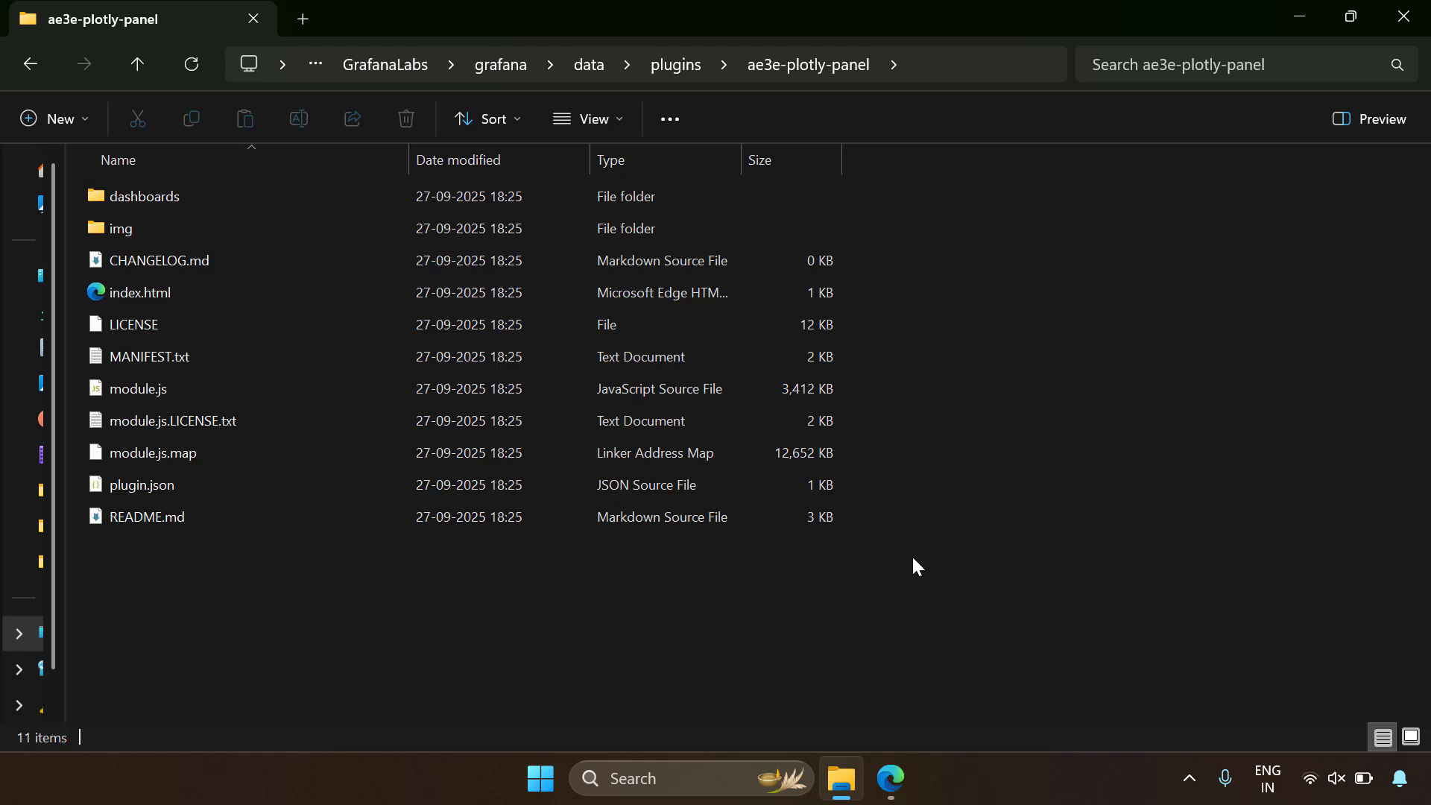
# - Scroll the blog in Edge to 'Using Plotly panel in Grafana dashboard', then go to the Grafana tab
pyautogui.hotkey('alt', 'Tab')
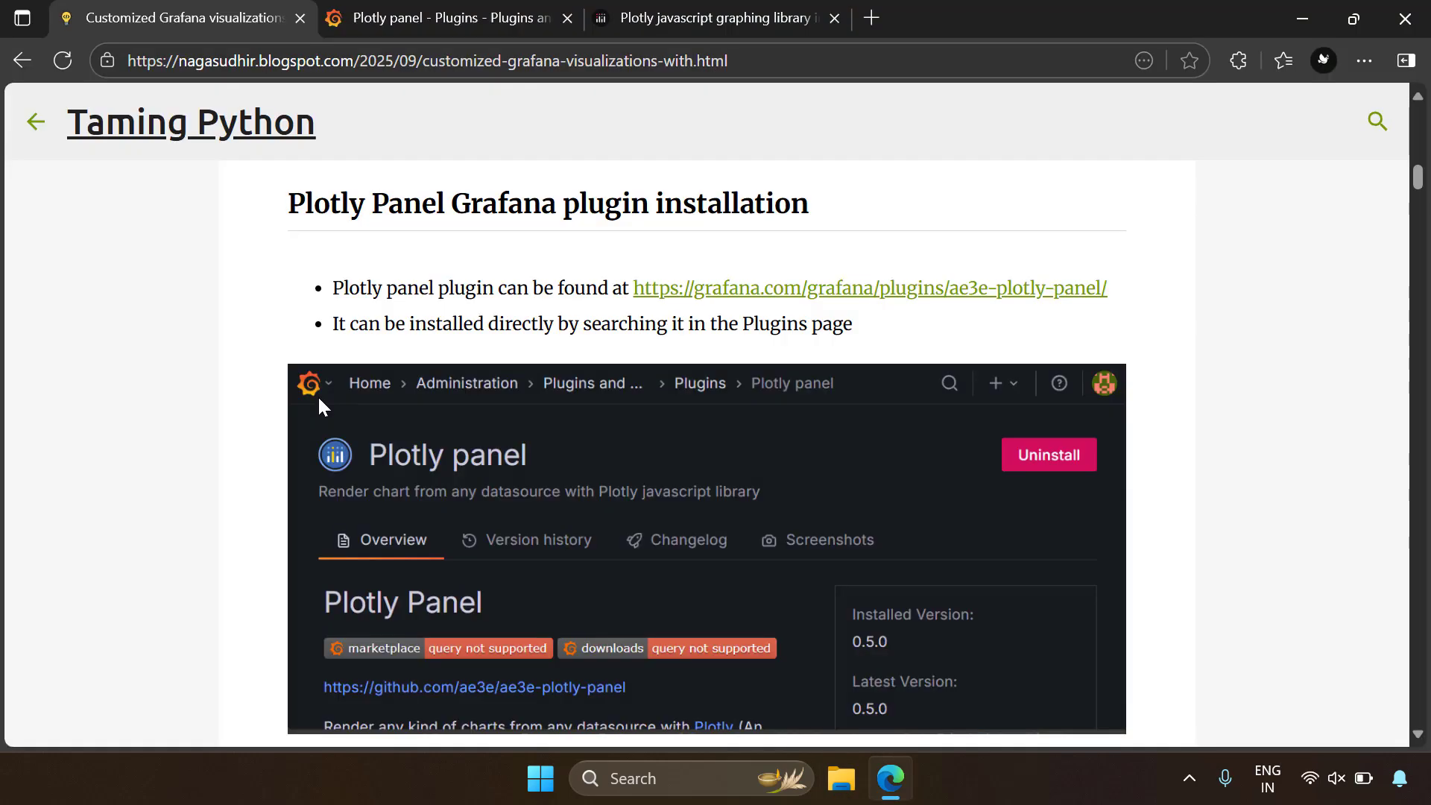
pyautogui.scroll(-4, 319, 403)
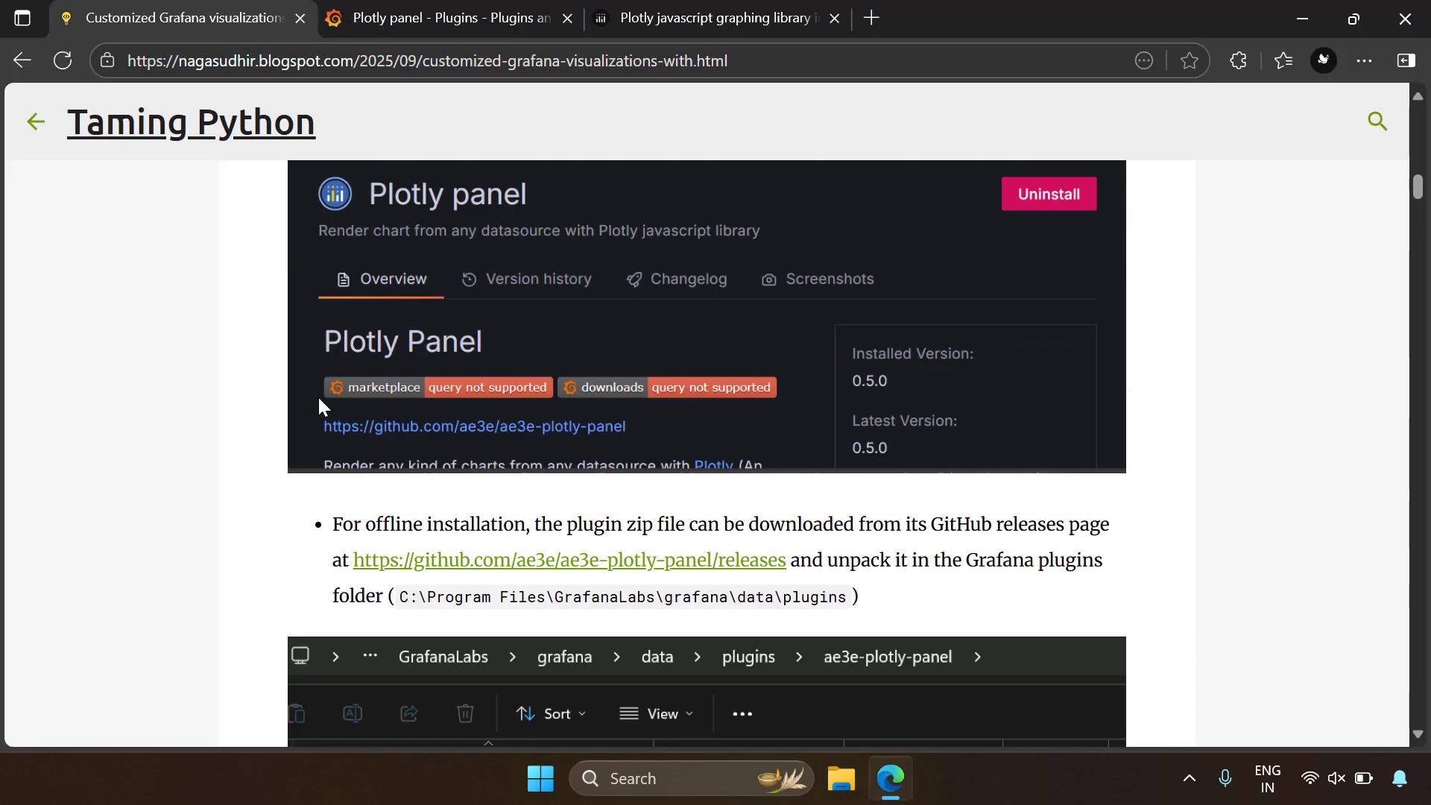
pyautogui.scroll(-8, 319, 403)
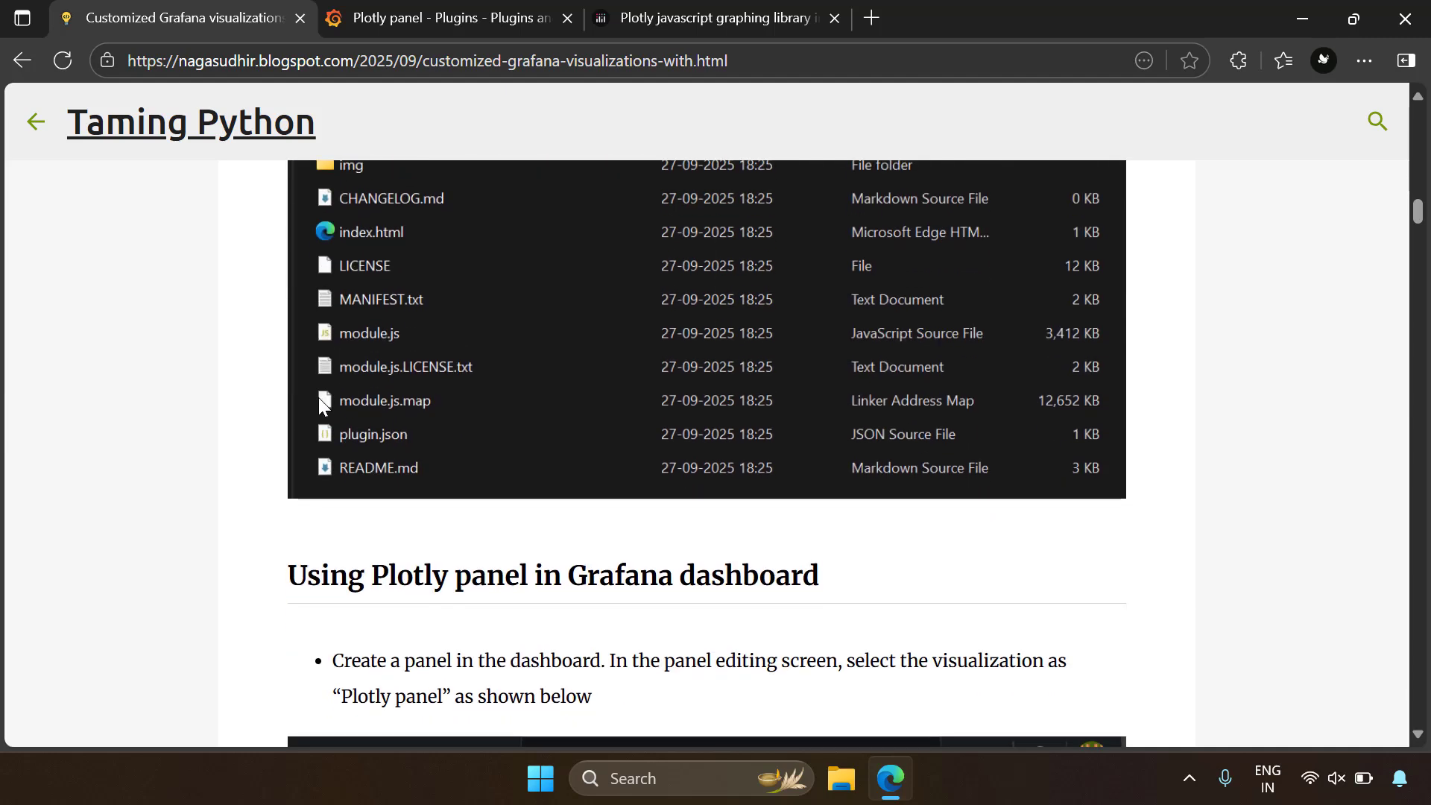
pyautogui.scroll(-5, 319, 399)
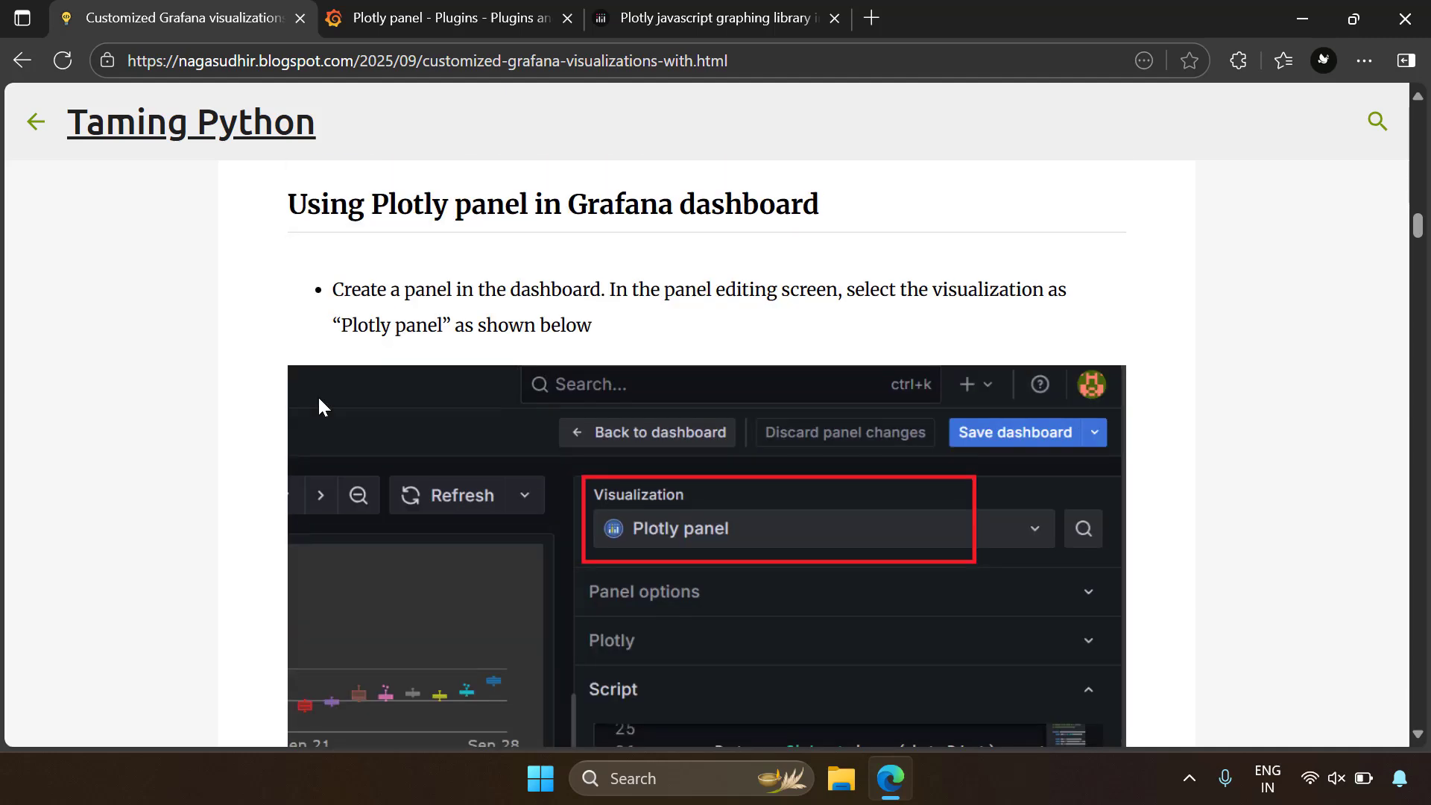
pyautogui.scroll(-1, 319, 406)
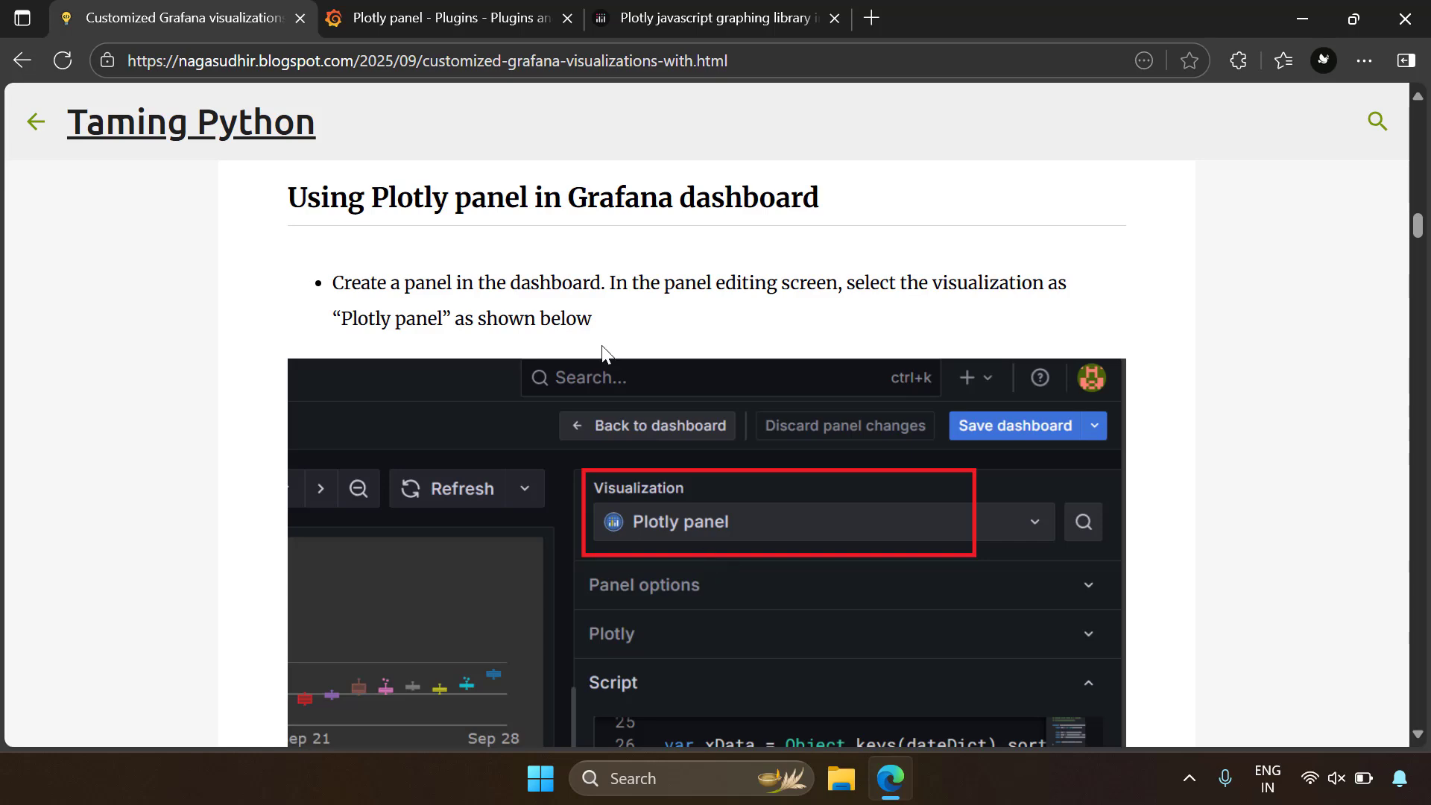
pyautogui.click(440, 17)
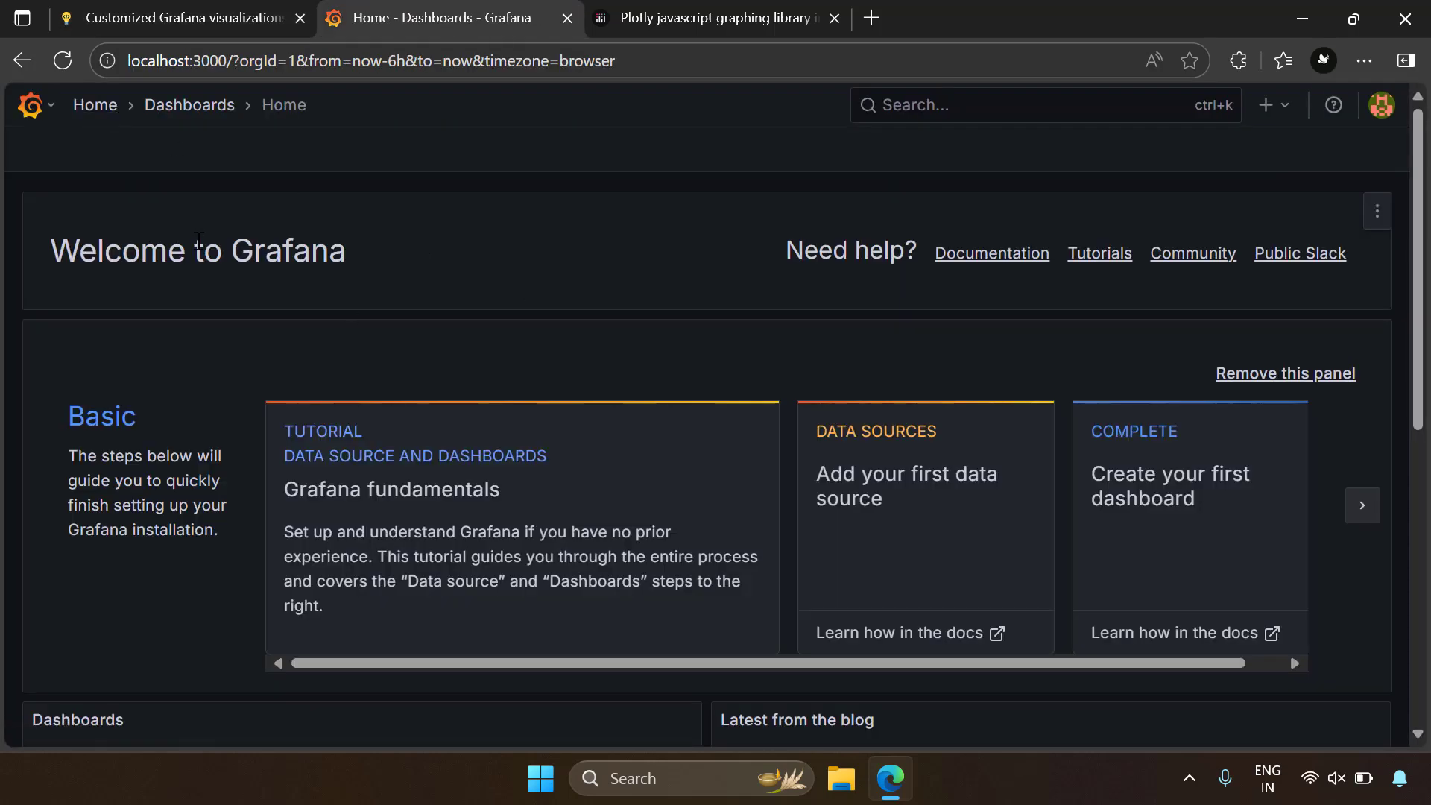
# - Create a new dashboard and add a visualization using the -- Grafana -- data source
pyautogui.click(190, 108)
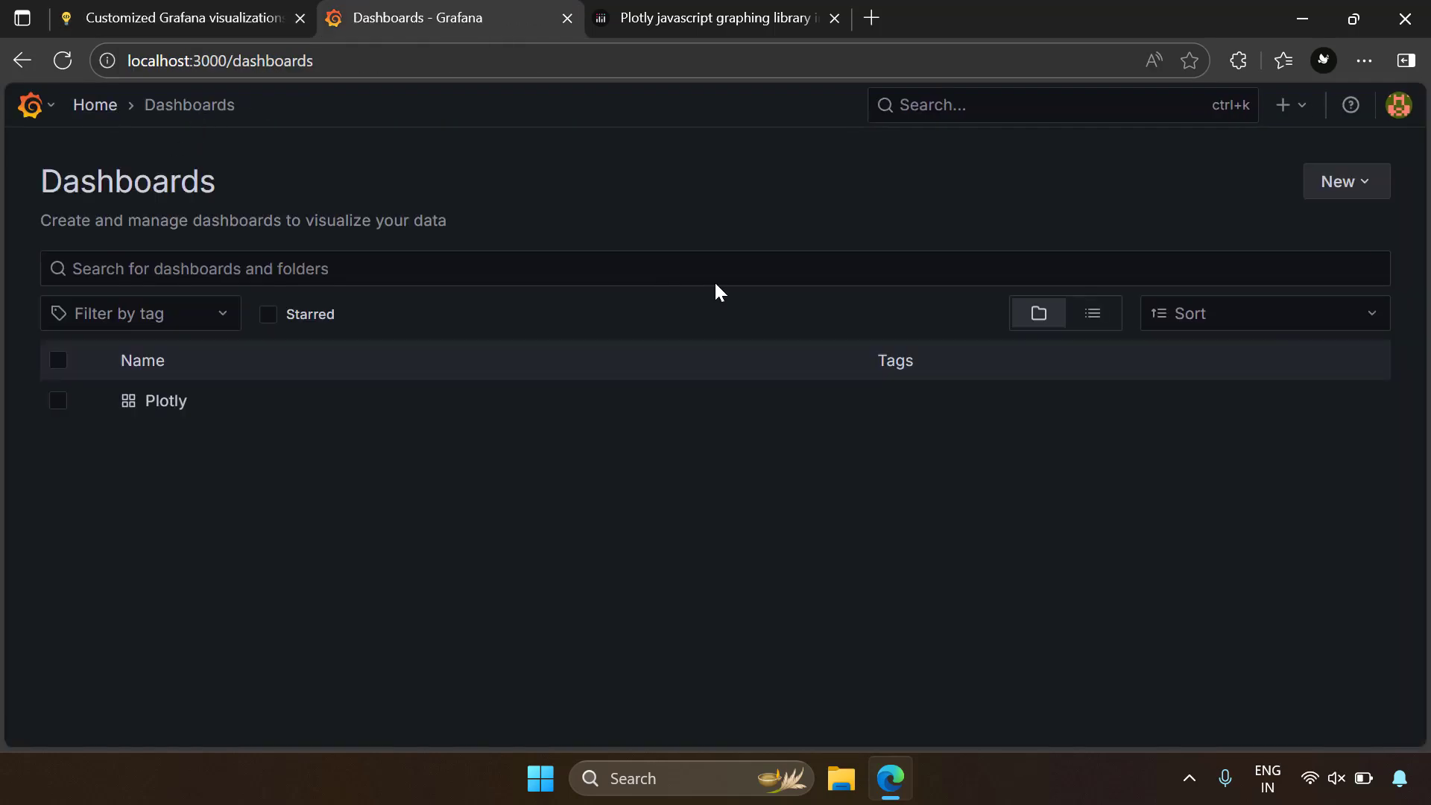
pyautogui.click(1353, 188)
pyautogui.click(1329, 230)
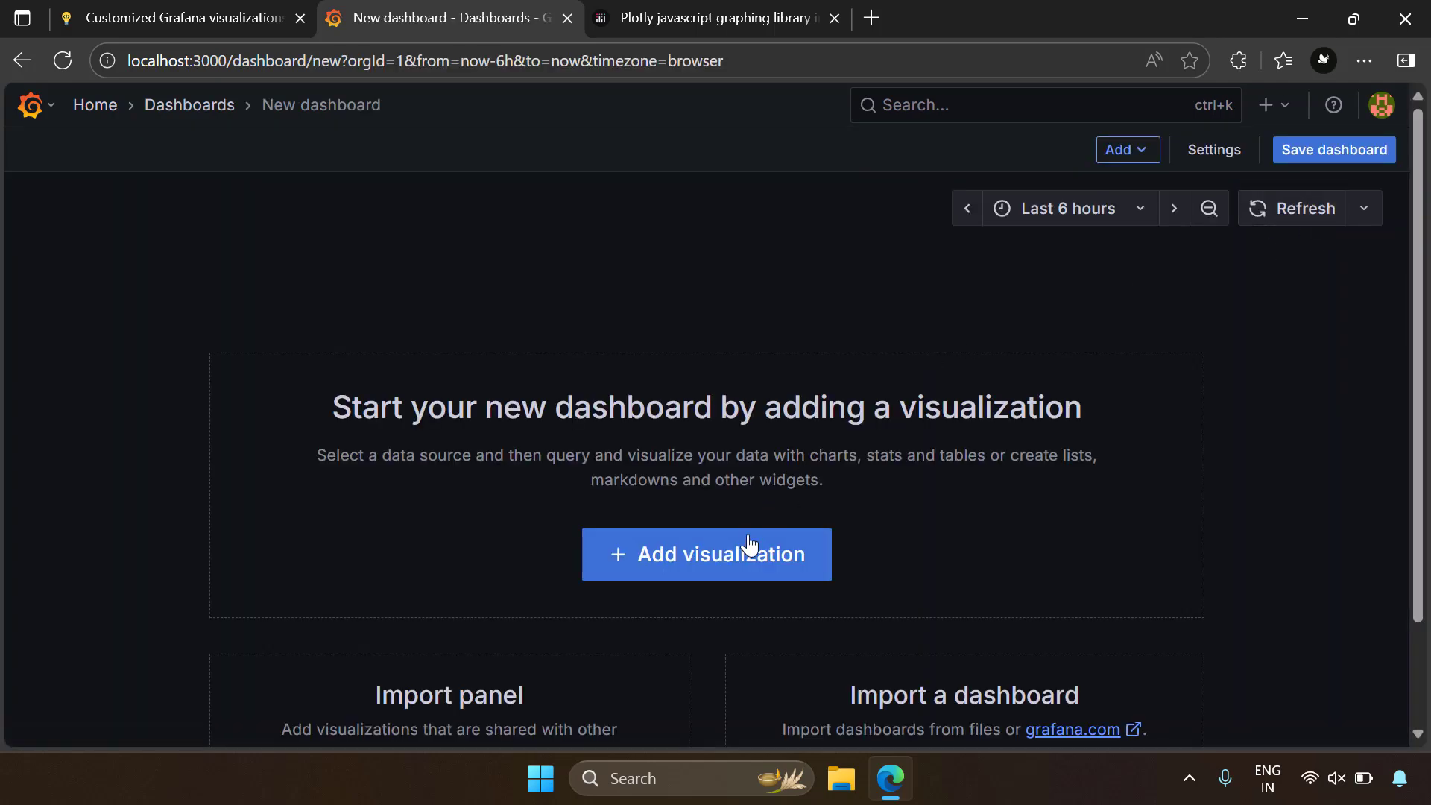
pyautogui.click(737, 555)
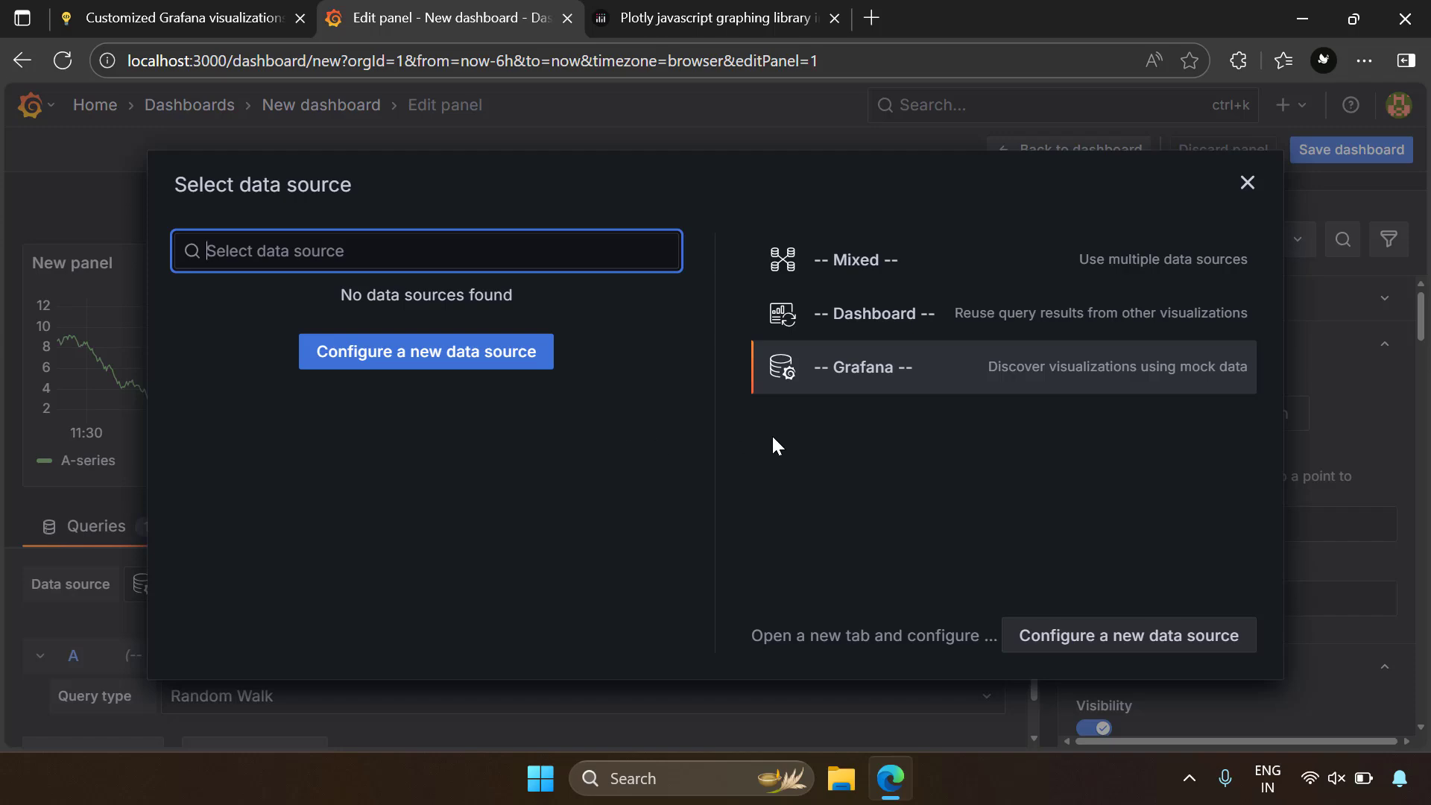
pyautogui.click(995, 383)
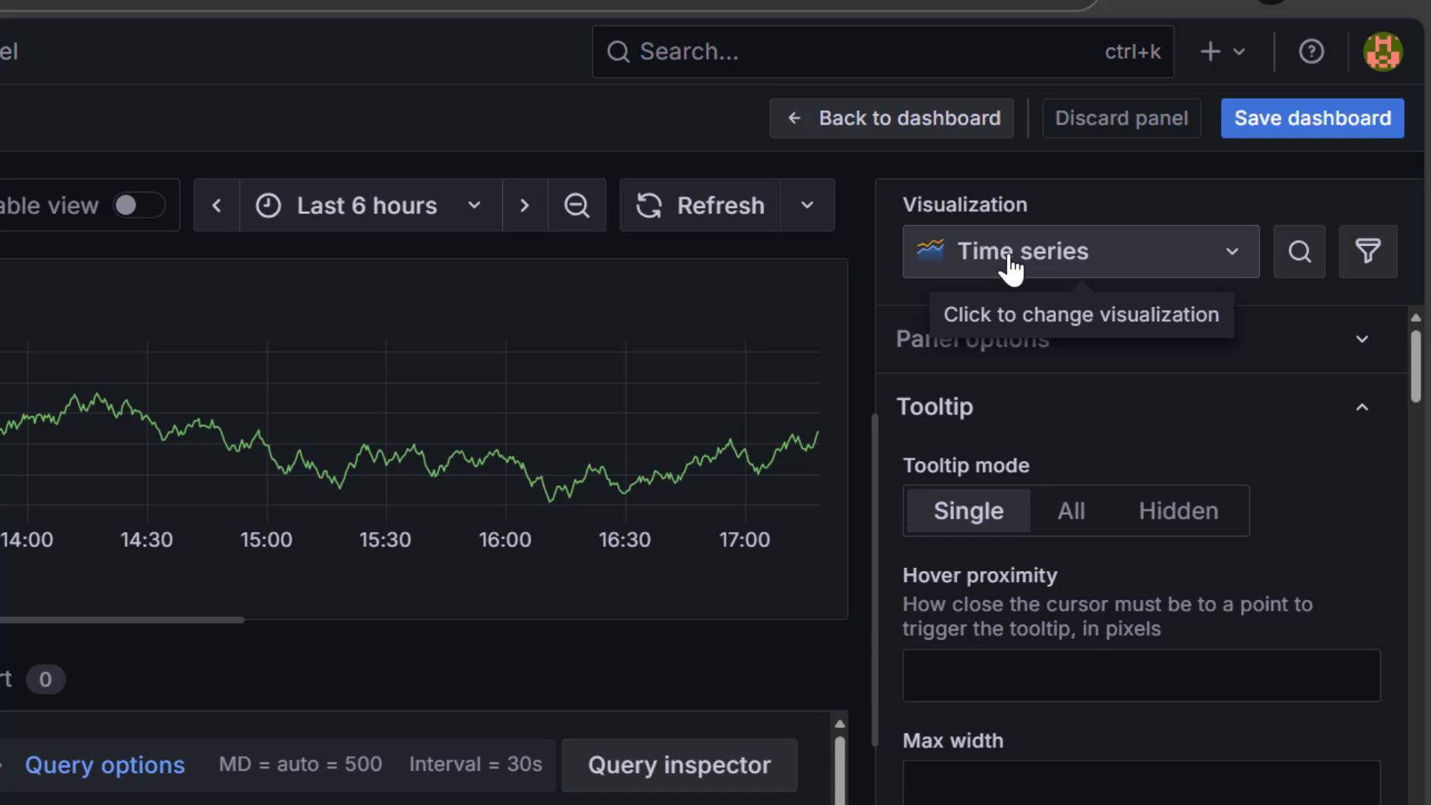
# - Set the panel's visualization to Plotly panel, found by searching 'plot'
pyautogui.click(1011, 267)
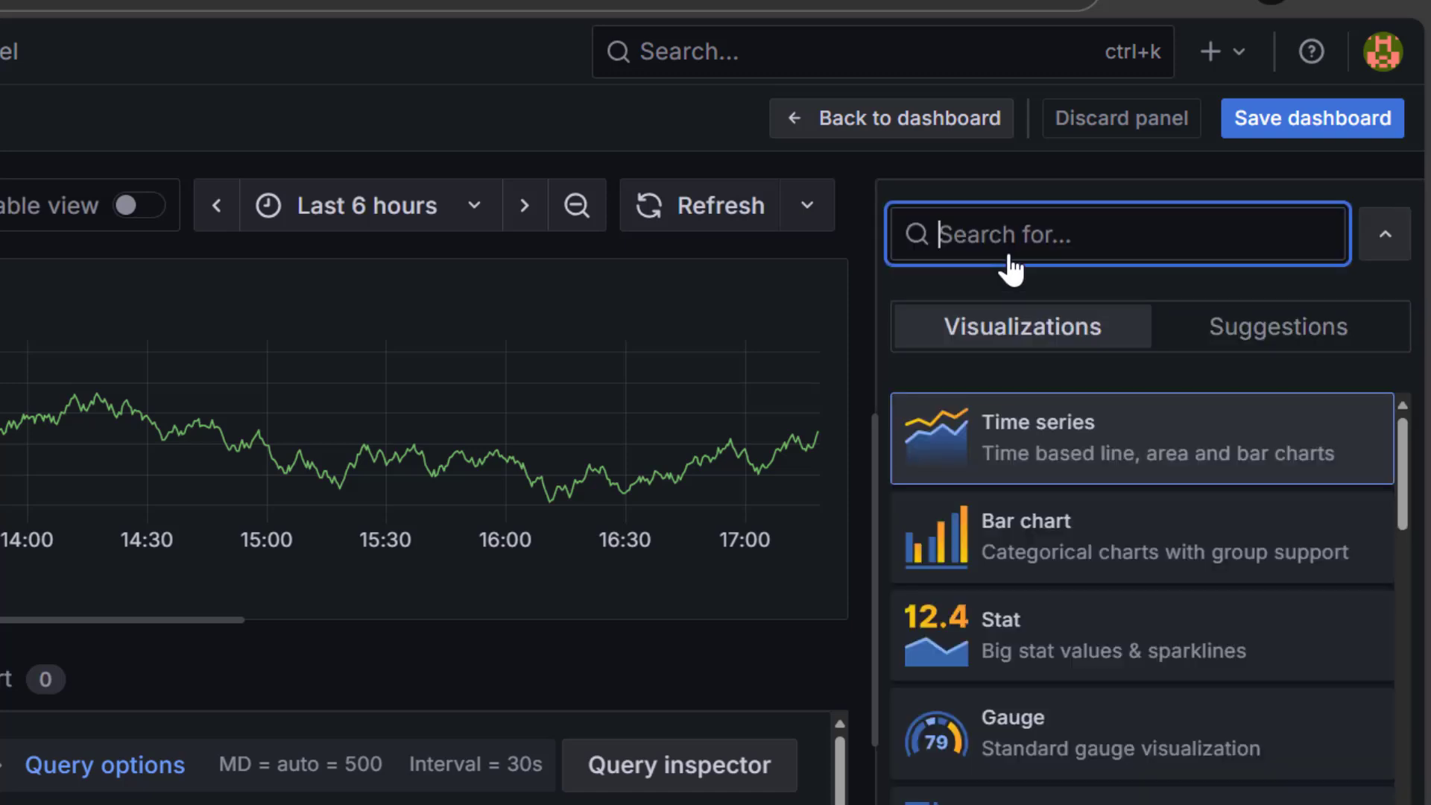
pyautogui.write('plot')
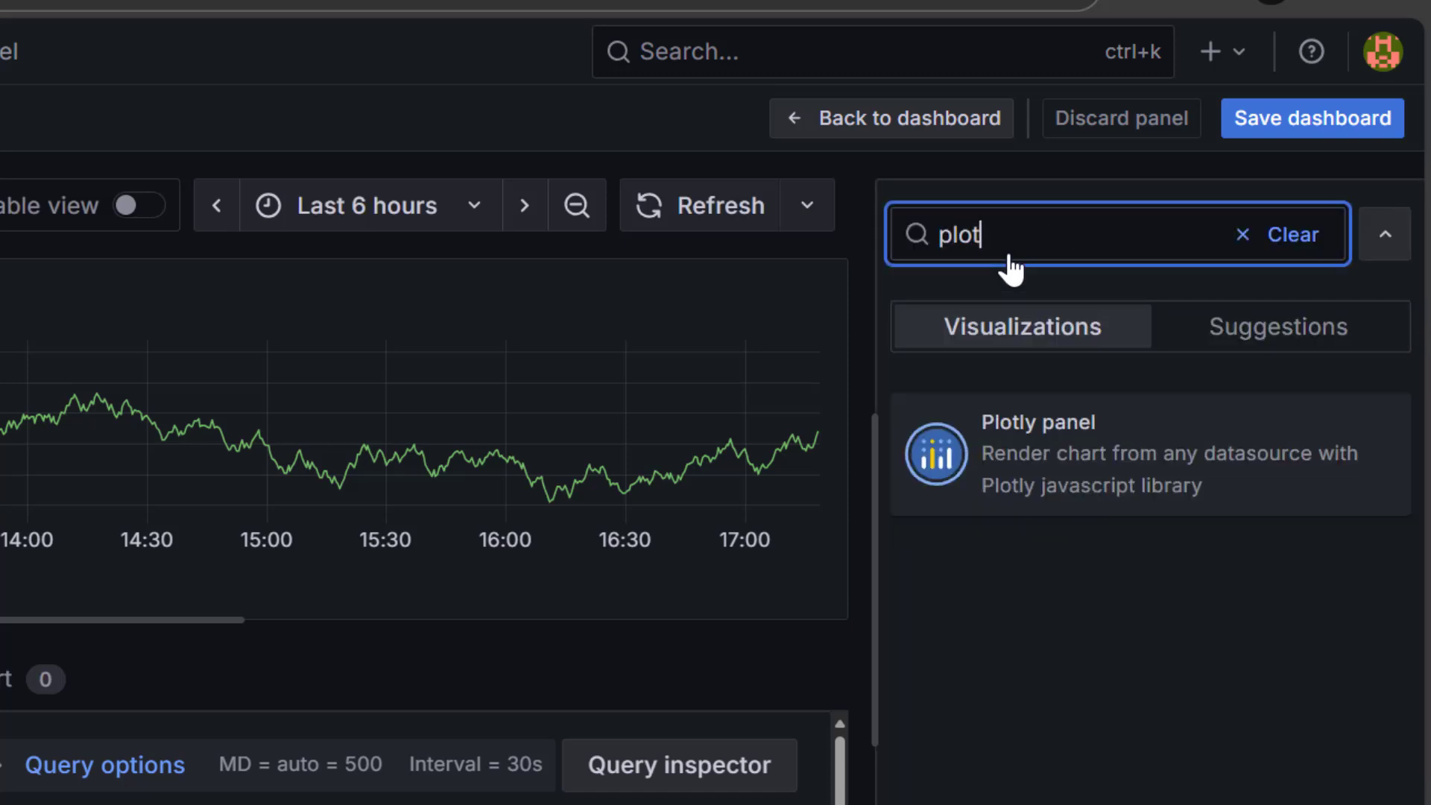
pyautogui.click(1028, 483)
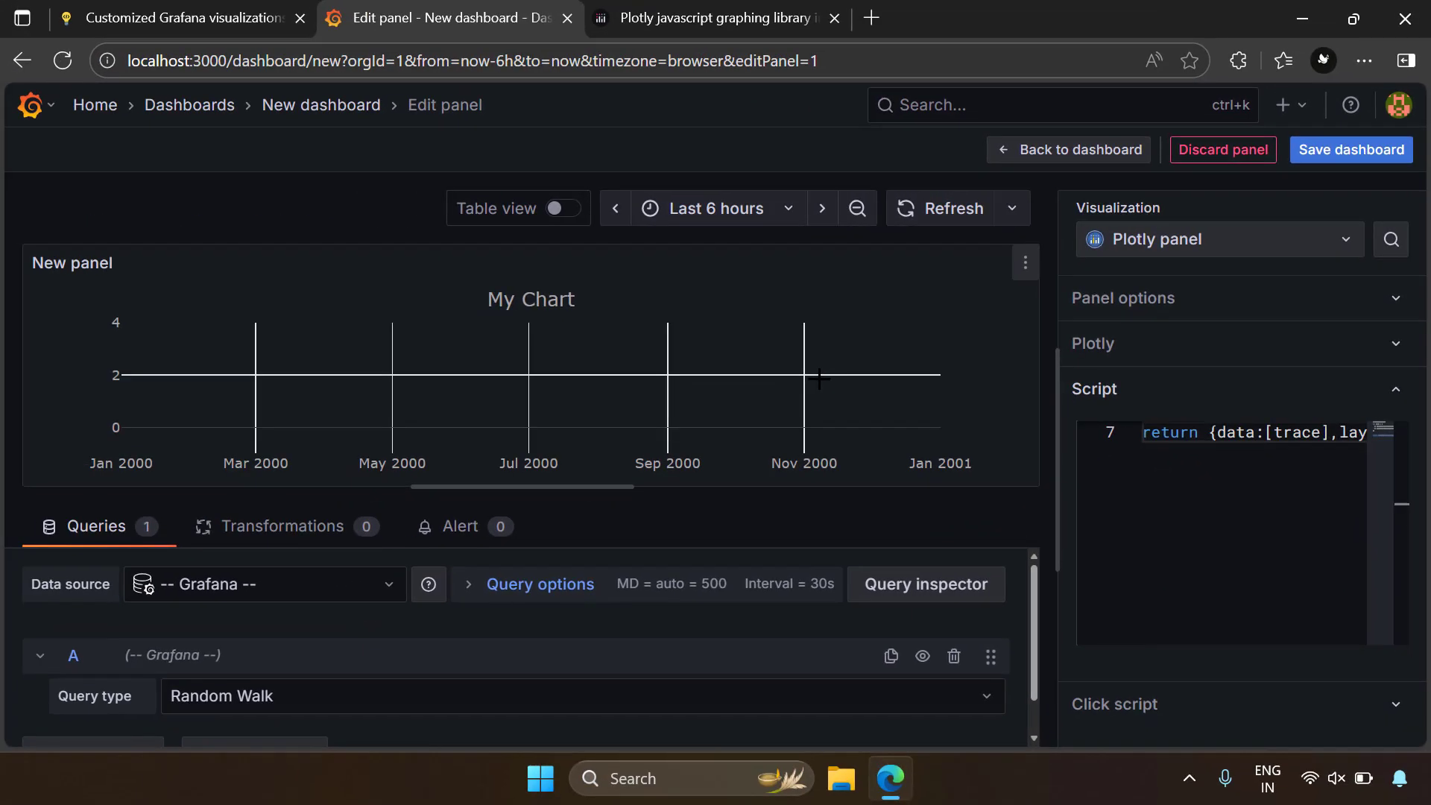
# - Widen the options pane and delete 'buffer' from the script's x and y value lines
pyautogui.moveTo(1057, 462); pyautogui.dragTo(792, 462)
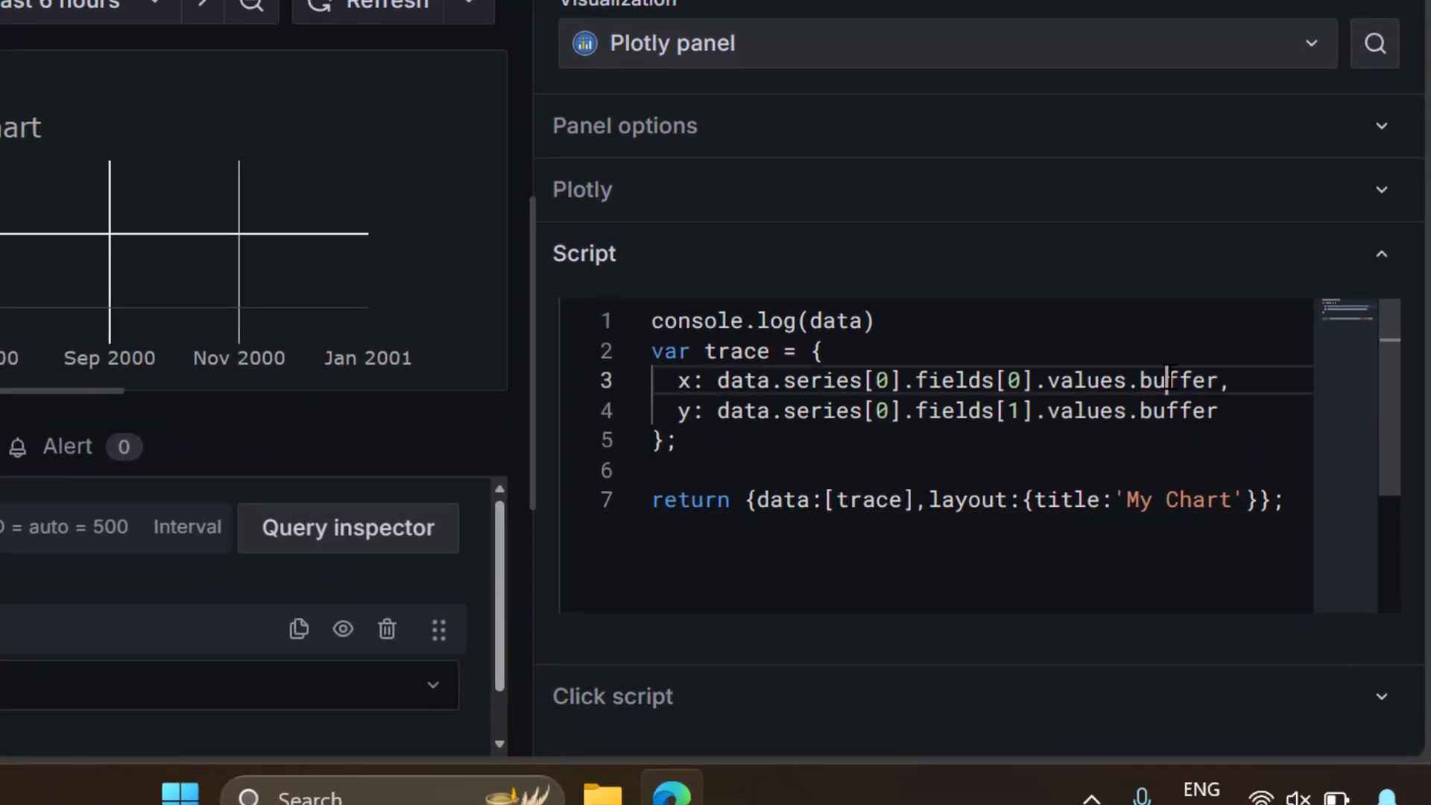
pyautogui.doubleClick(1246, 479)
pyautogui.press('BackSpace')
pyautogui.doubleClick(1153, 410)
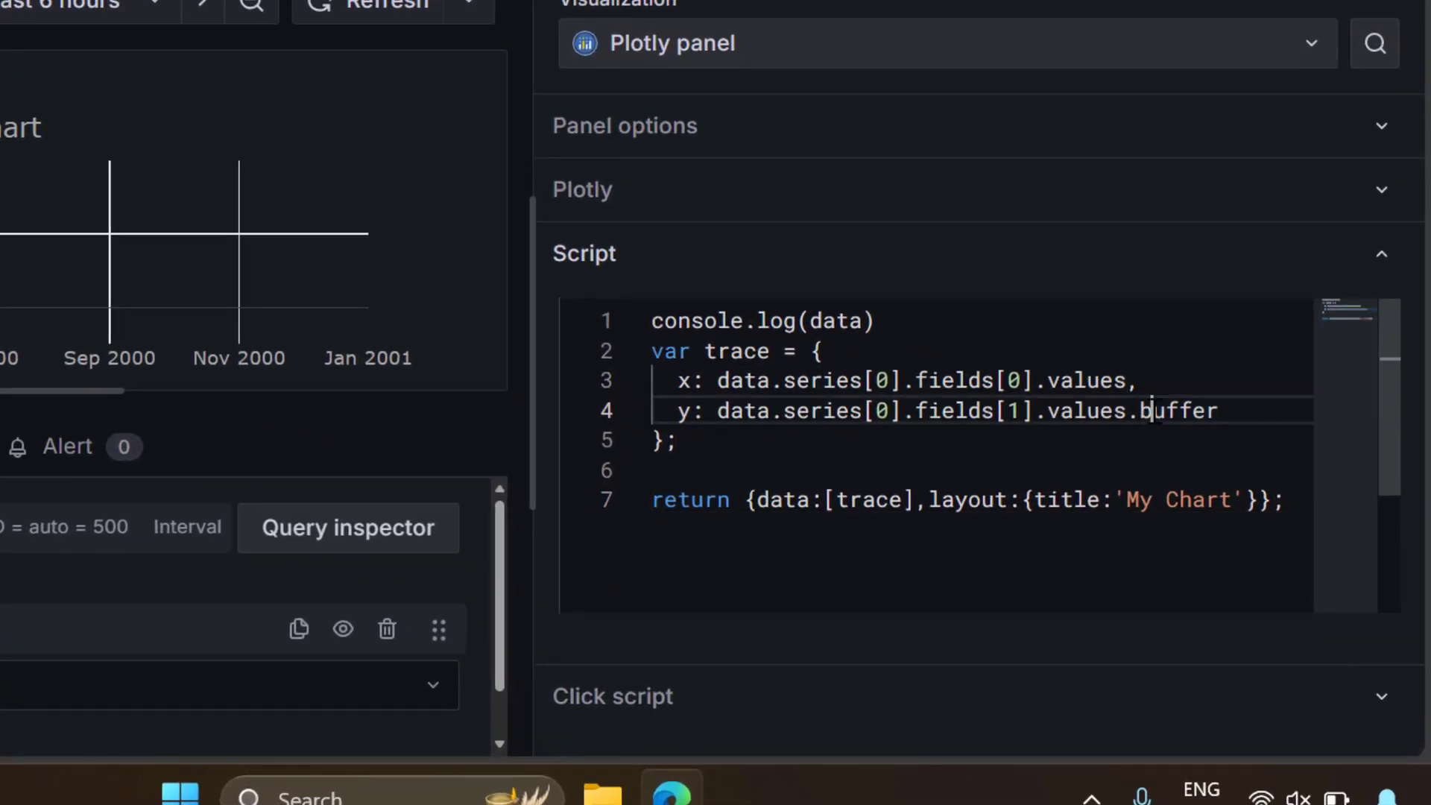
pyautogui.press('BackSpace')
pyautogui.press('BackSpace')
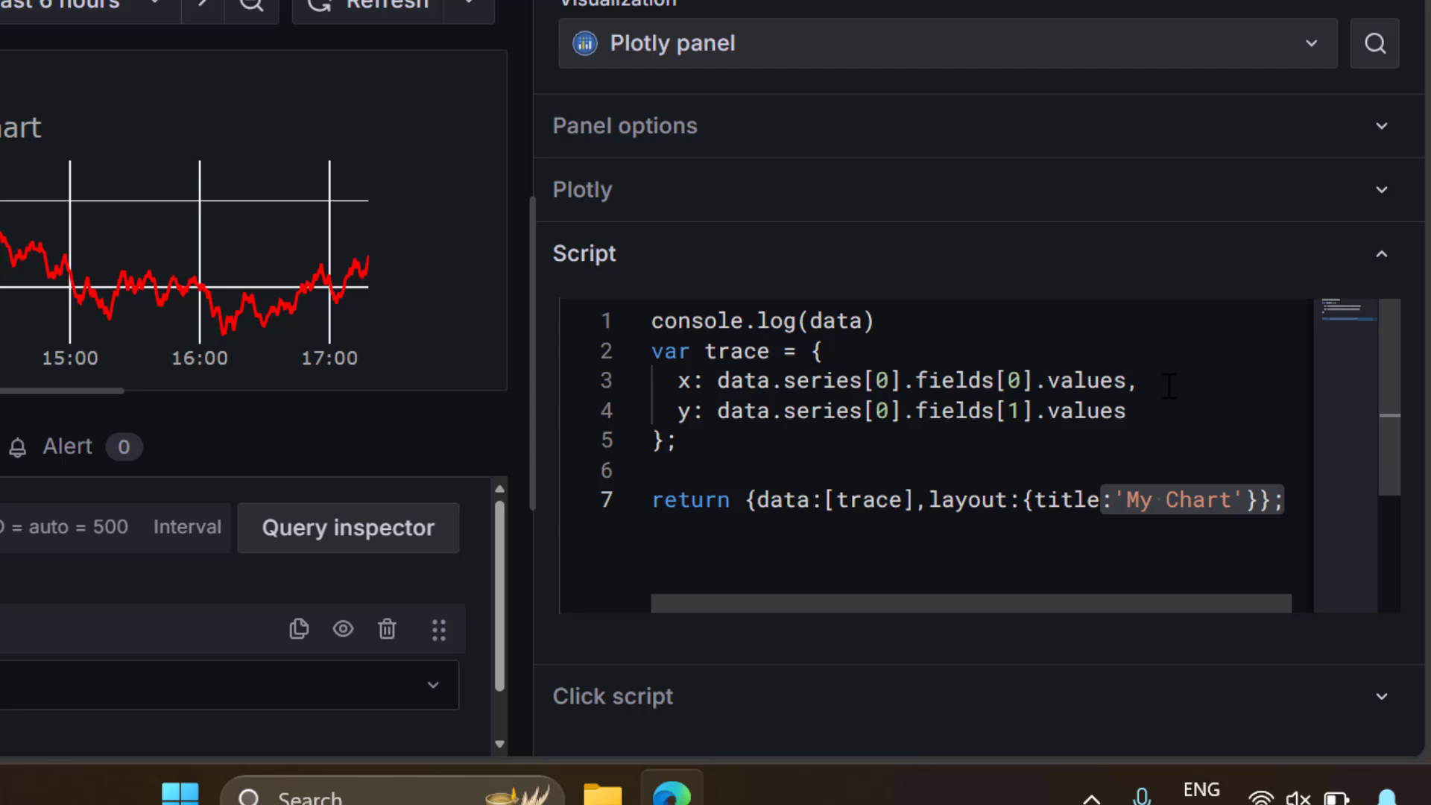
# - Inspect the 'values' reference on script line 3, then place the cursor on empty line 6
pyautogui.moveTo(1087, 381); pyautogui.dragTo(1138, 381)
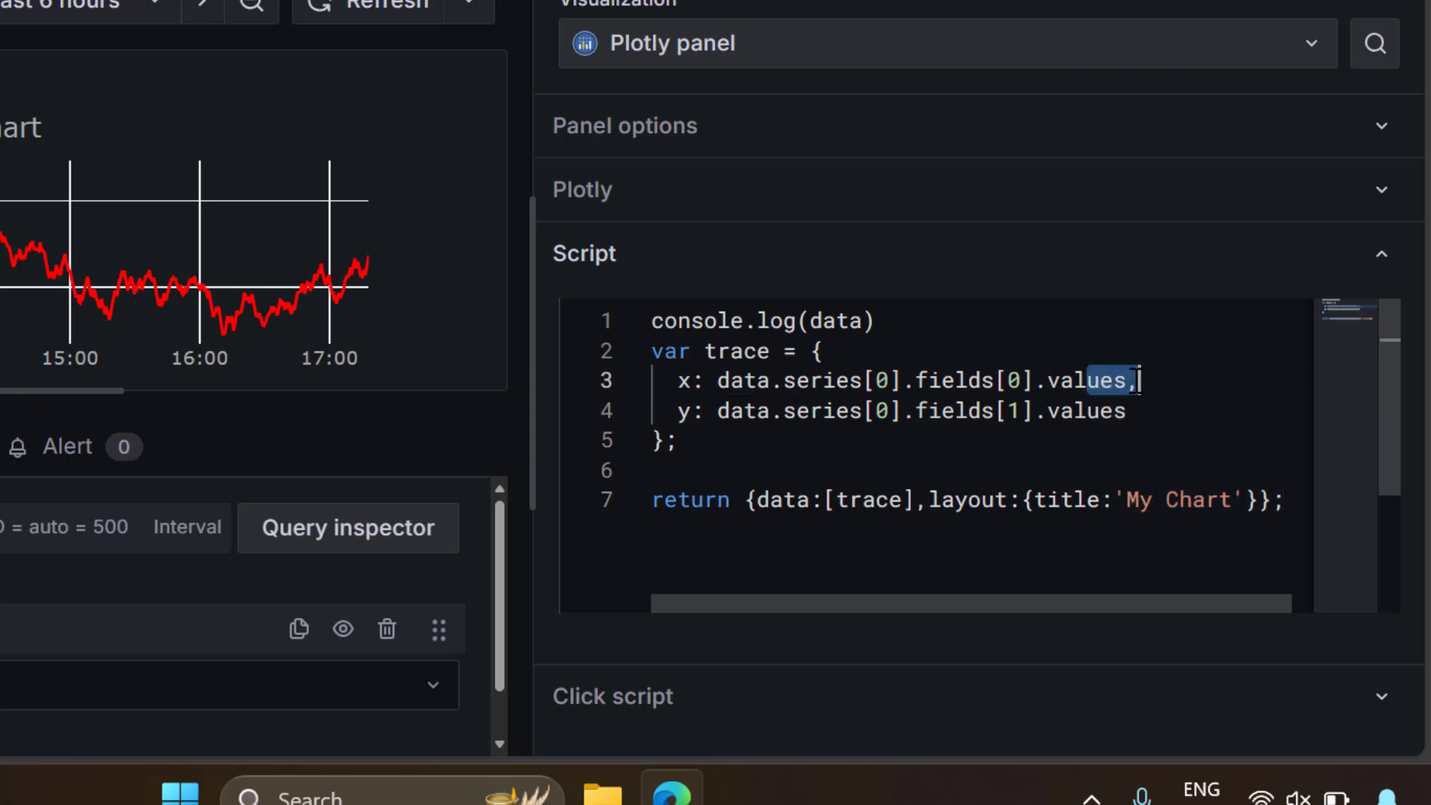
pyautogui.click(1074, 381)
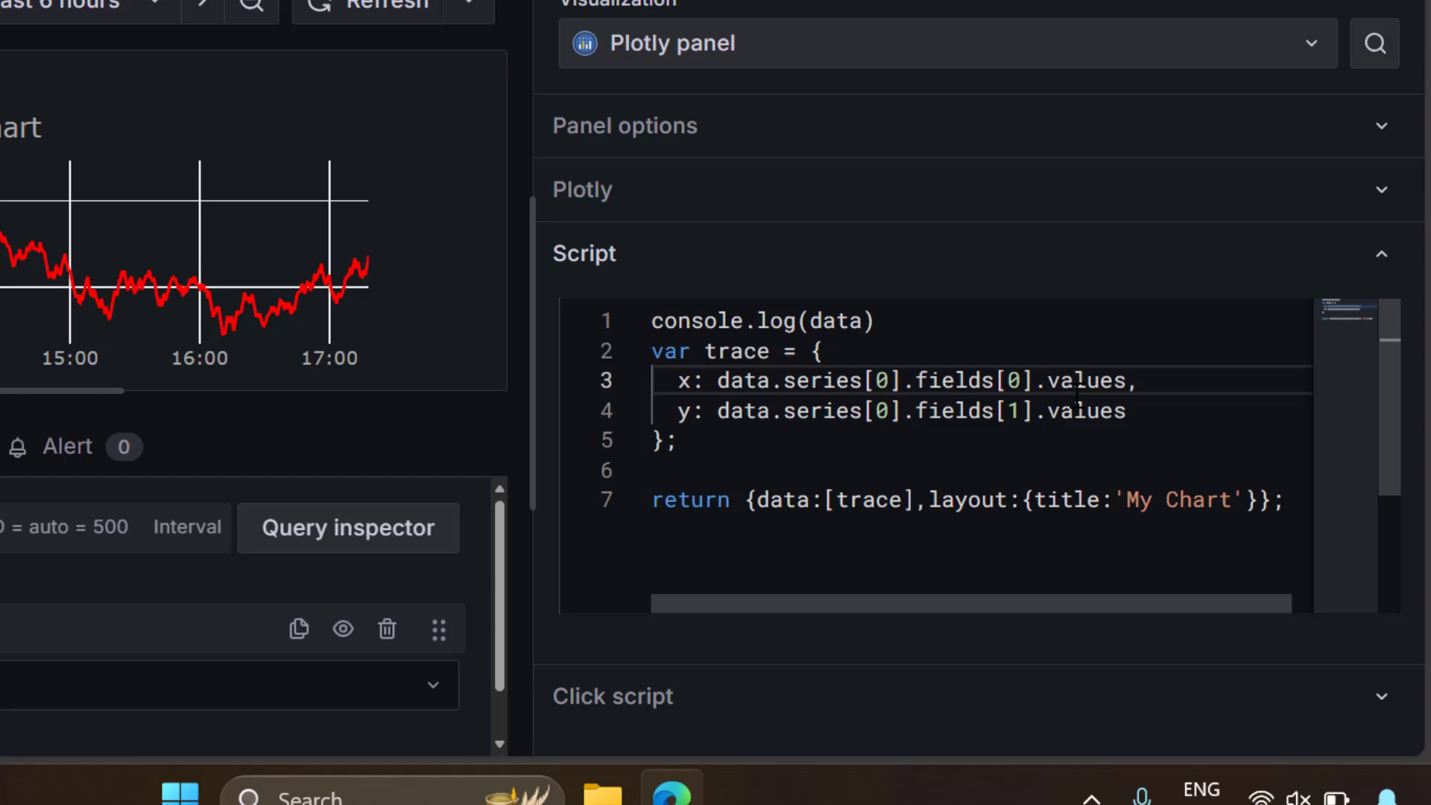
pyautogui.doubleClick(1116, 382)
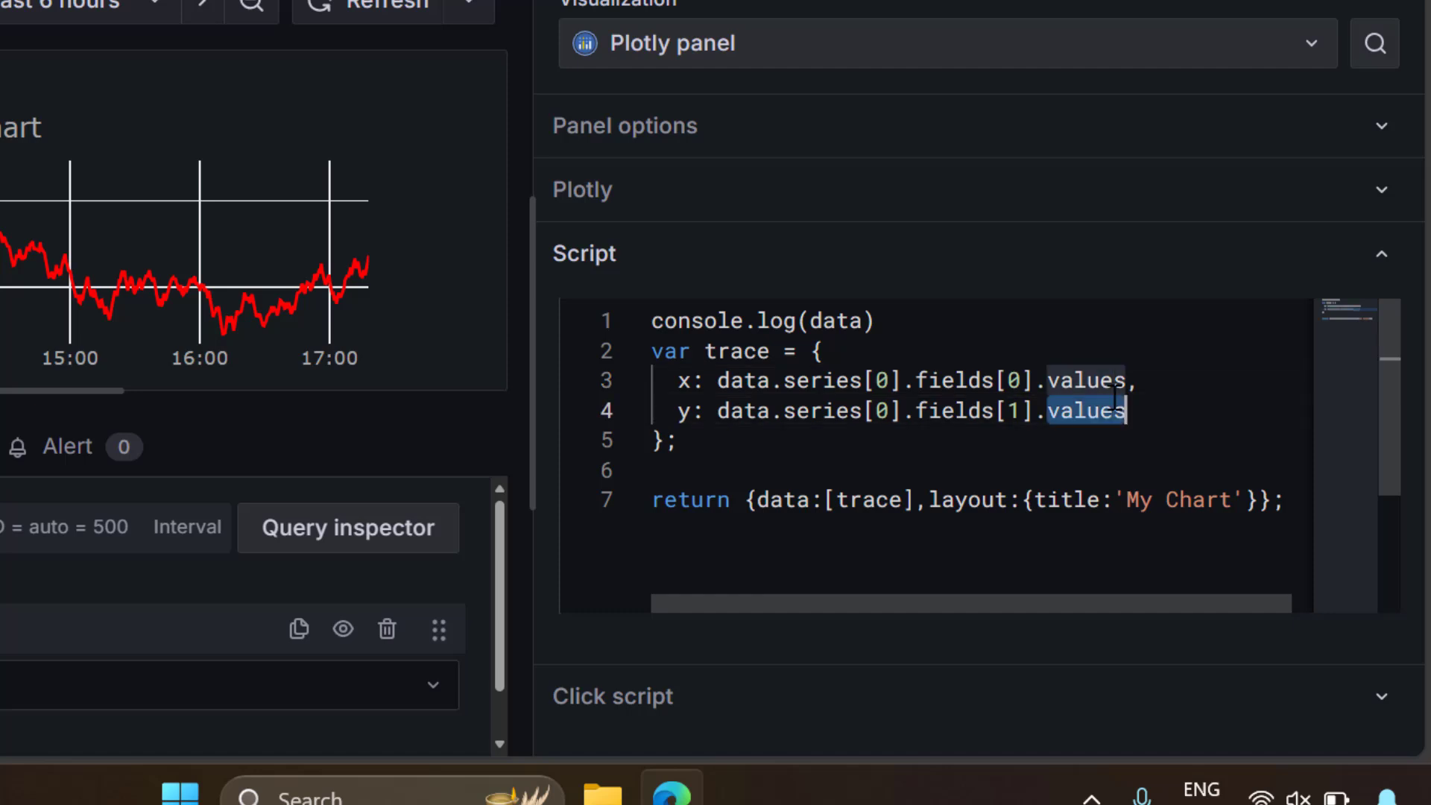
pyautogui.click(1027, 464)
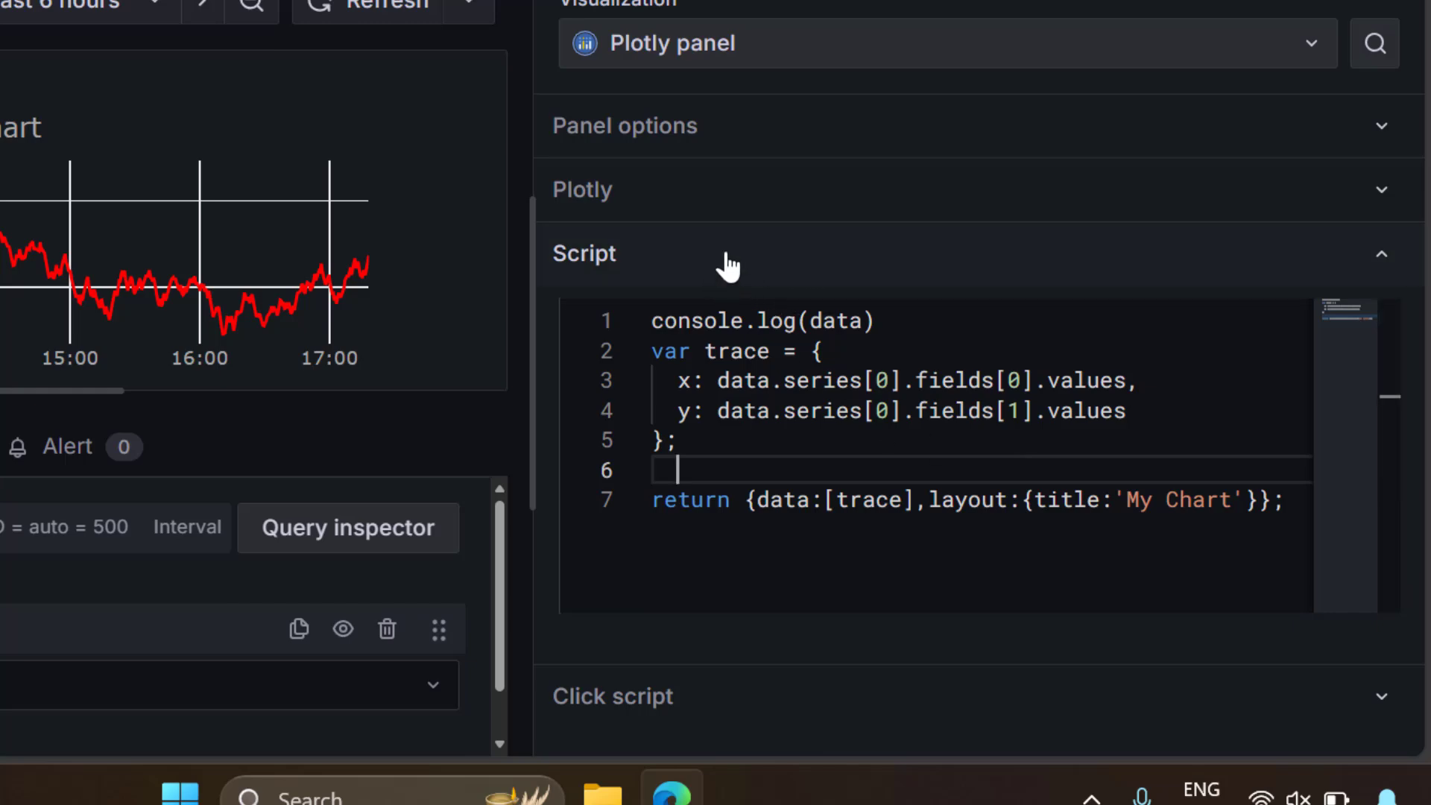
# - Auto-format the Plotly script code with Shift+Alt+F
pyautogui.click(775, 408)
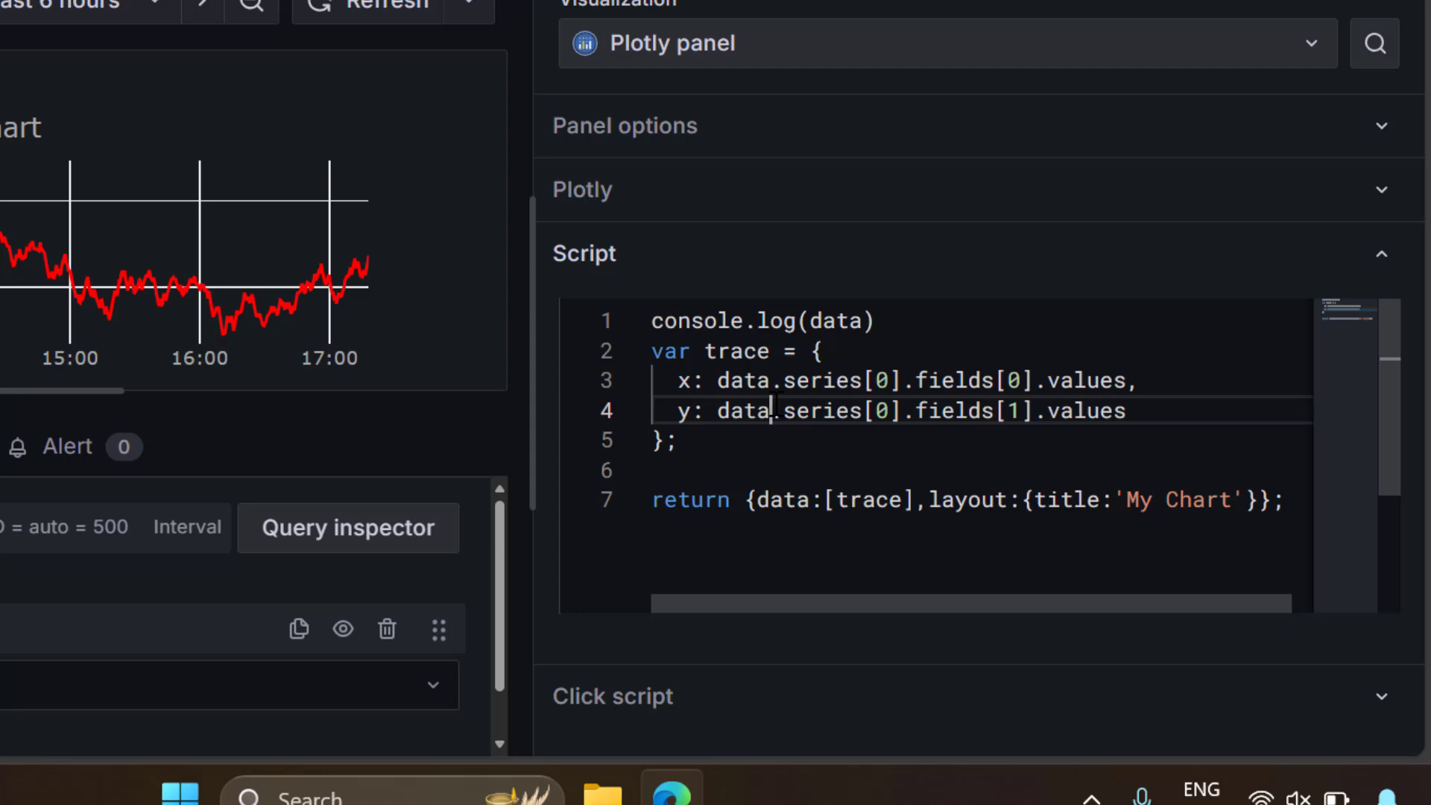
pyautogui.hotkey('shift', 'alt', 'f')
pyautogui.hscroll(3, 775, 409)
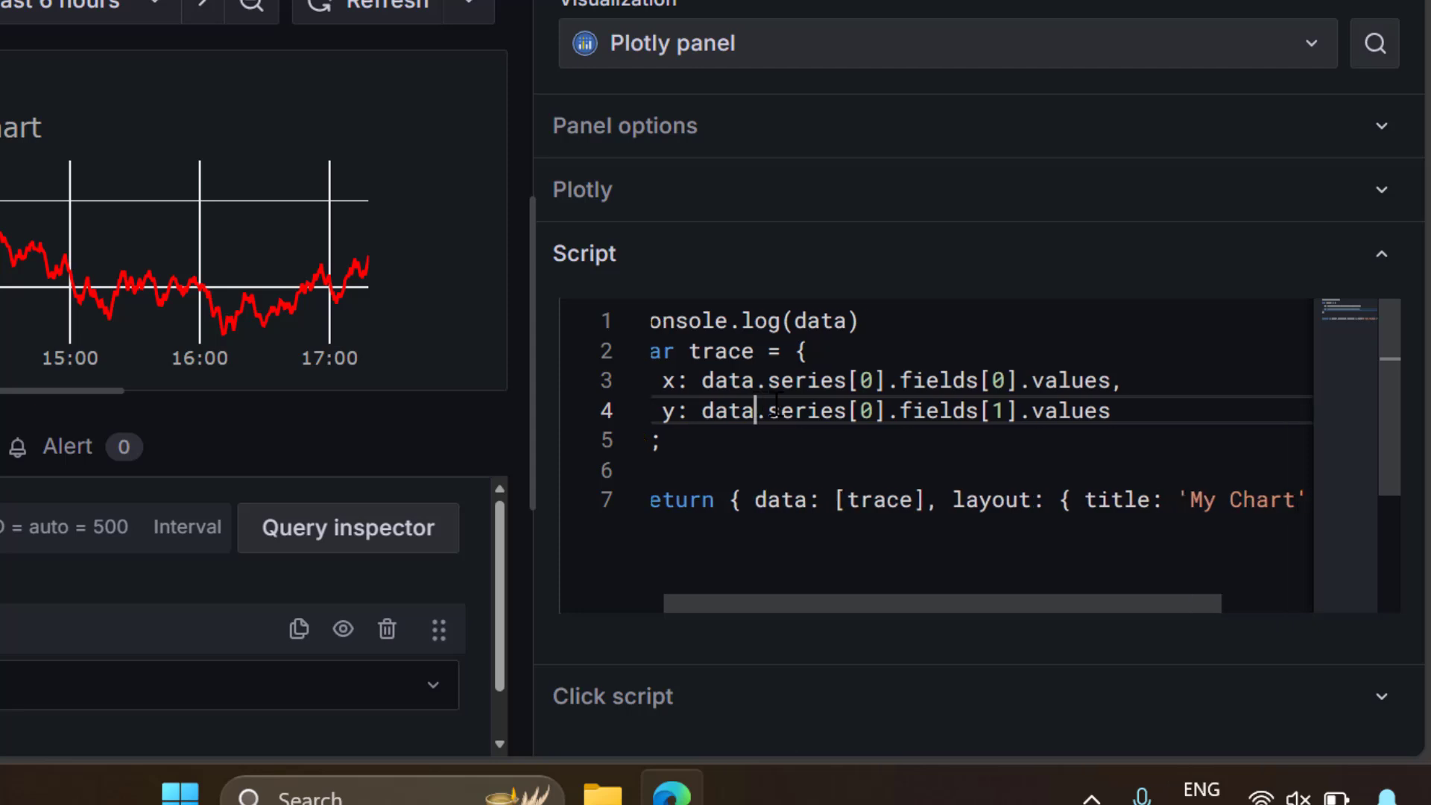
pyautogui.hscroll(1, 775, 408)
pyautogui.hscroll(-4, 775, 408)
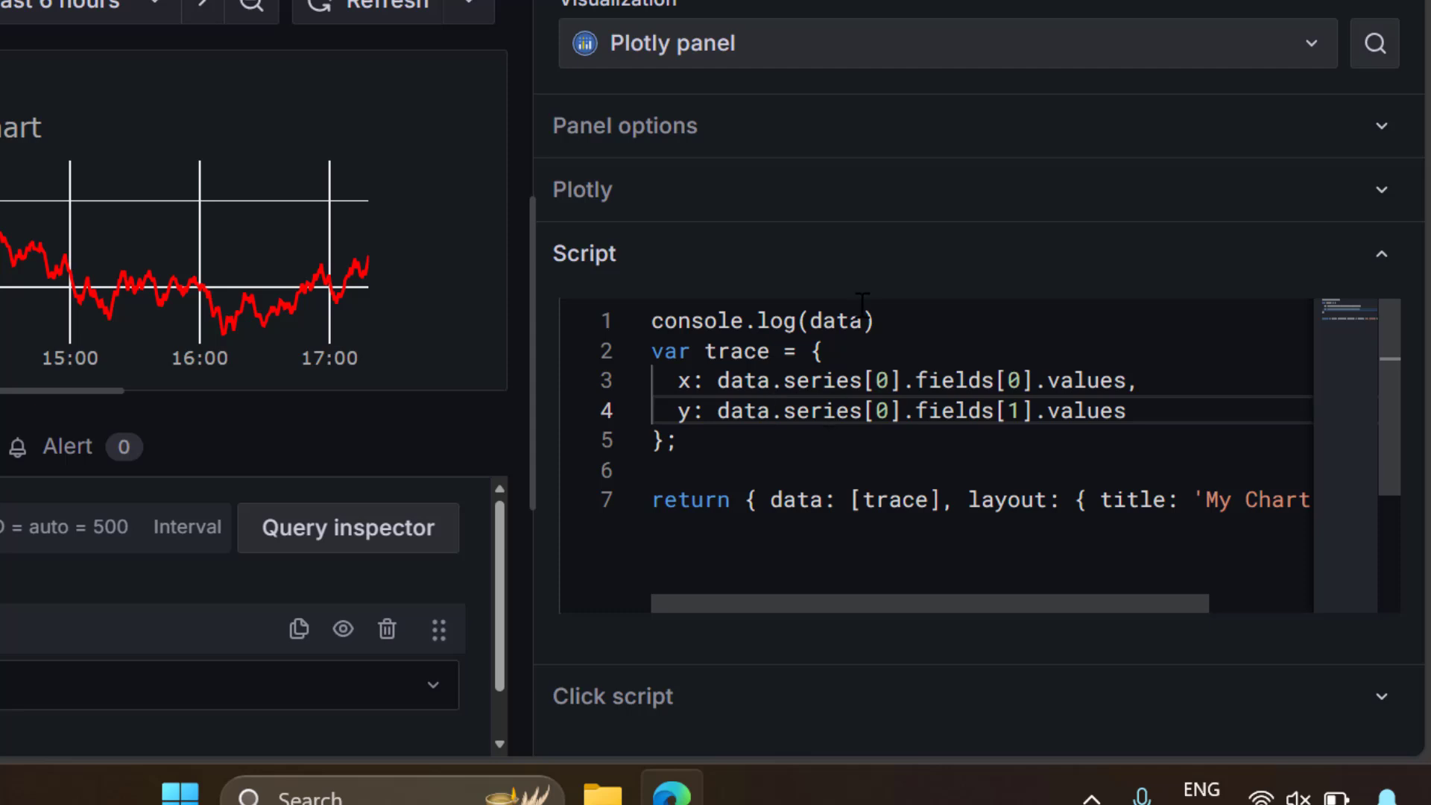
# - Duplicate the console.log line and change the copy's argument from 'data' to 'variables'
pyautogui.doubleClick(840, 323)
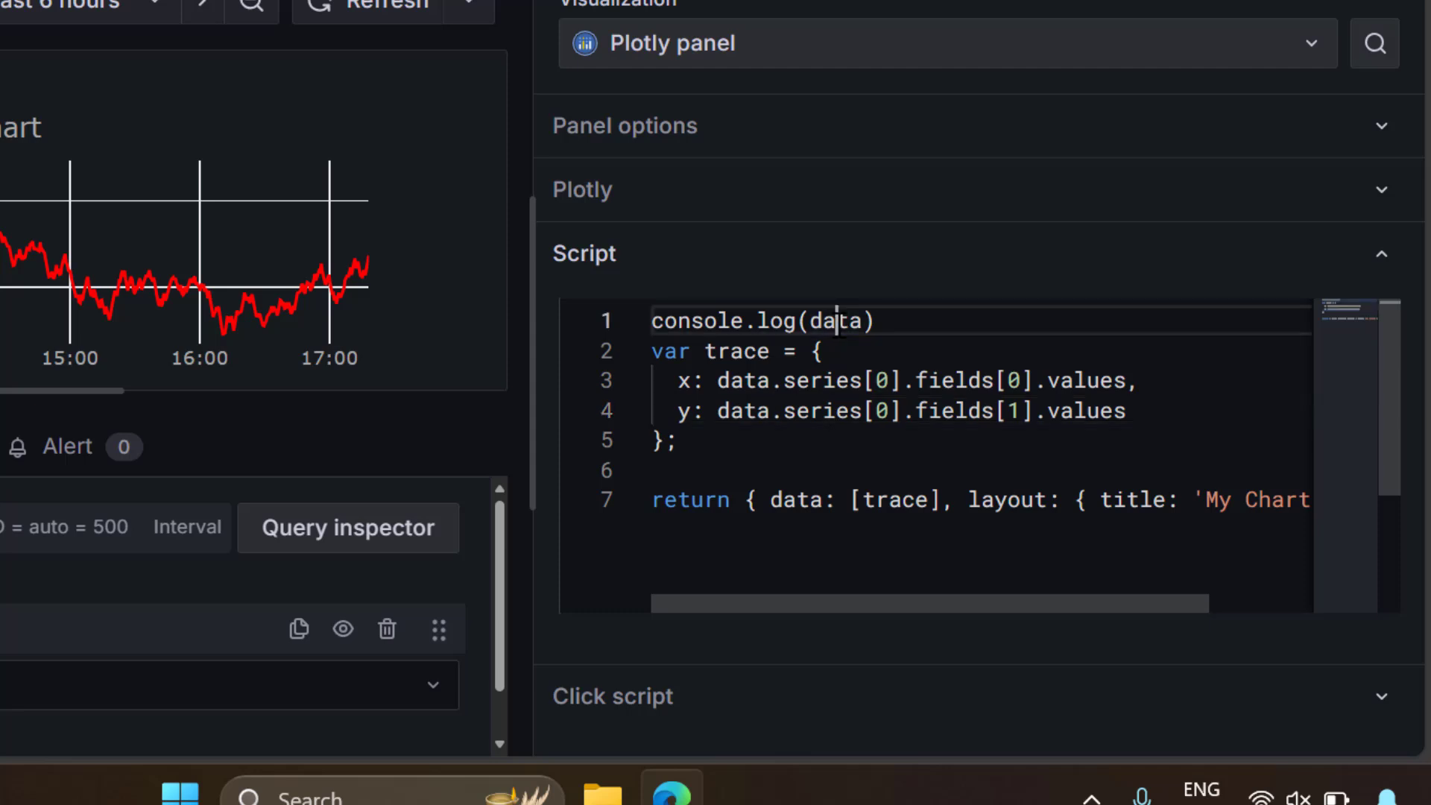
pyautogui.click(890, 326)
pyautogui.hotkey('shift', 'alt', 'Down')
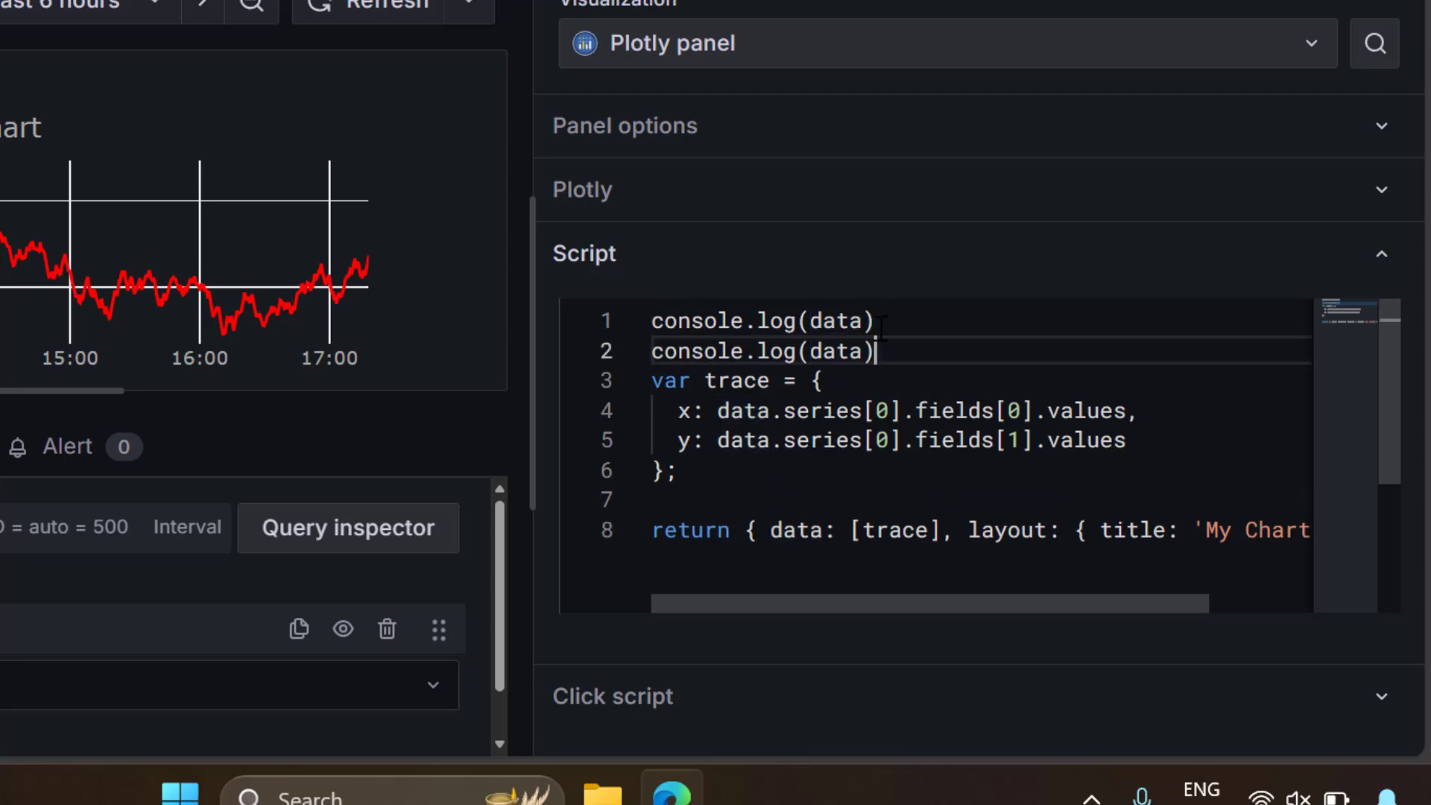
pyautogui.doubleClick(838, 350)
pyautogui.write('variables')
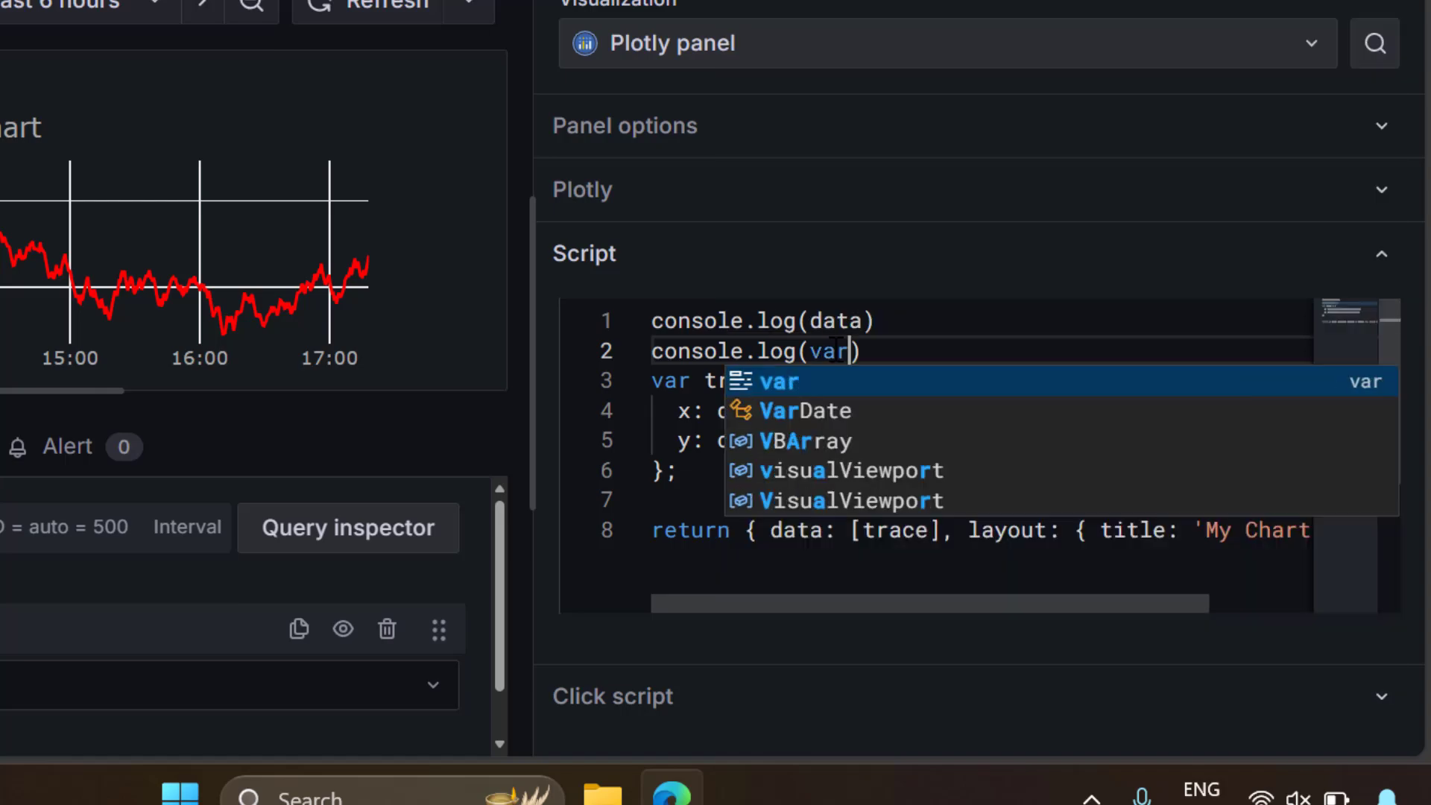